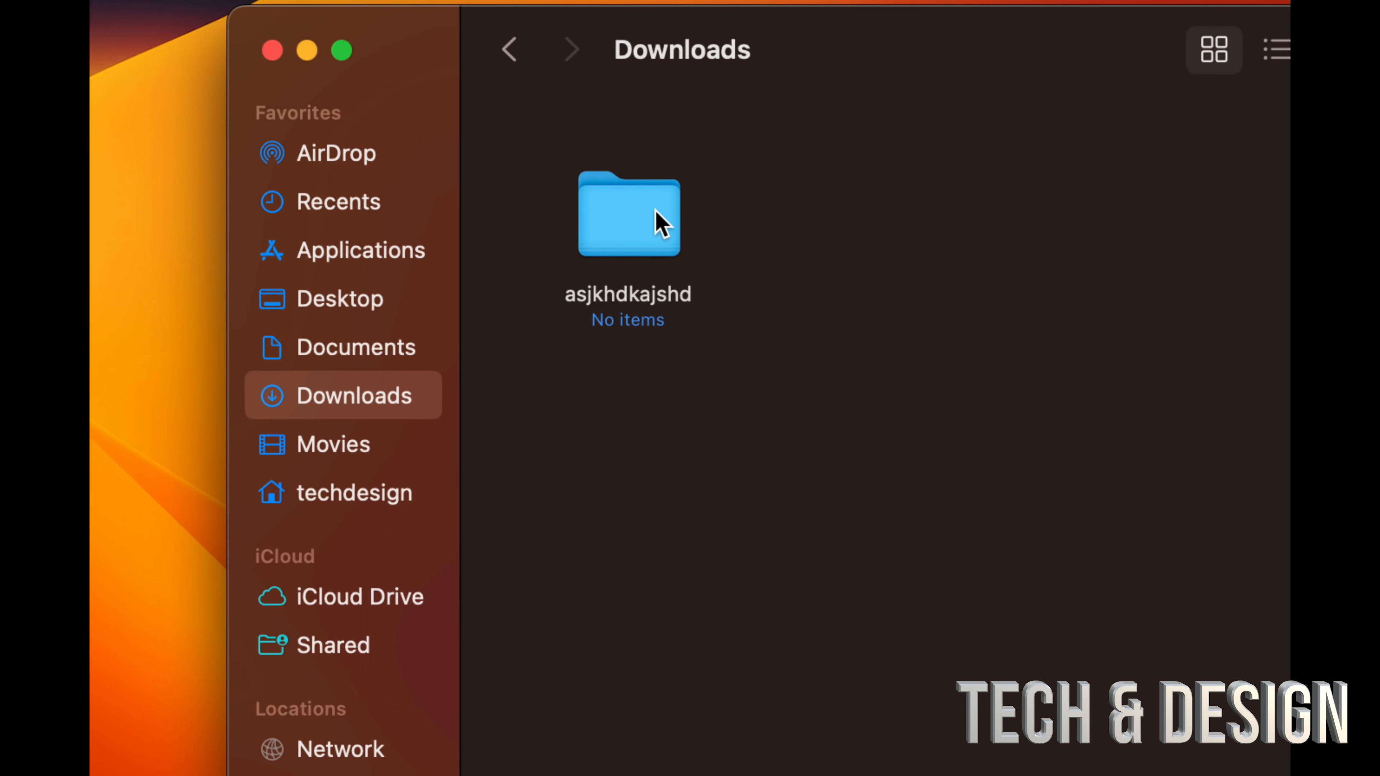
# Show the info for the asjkhdkajshd folder in Downloads and expand its Sharing & Permissions section
pyautogui.rightClick(662, 224)
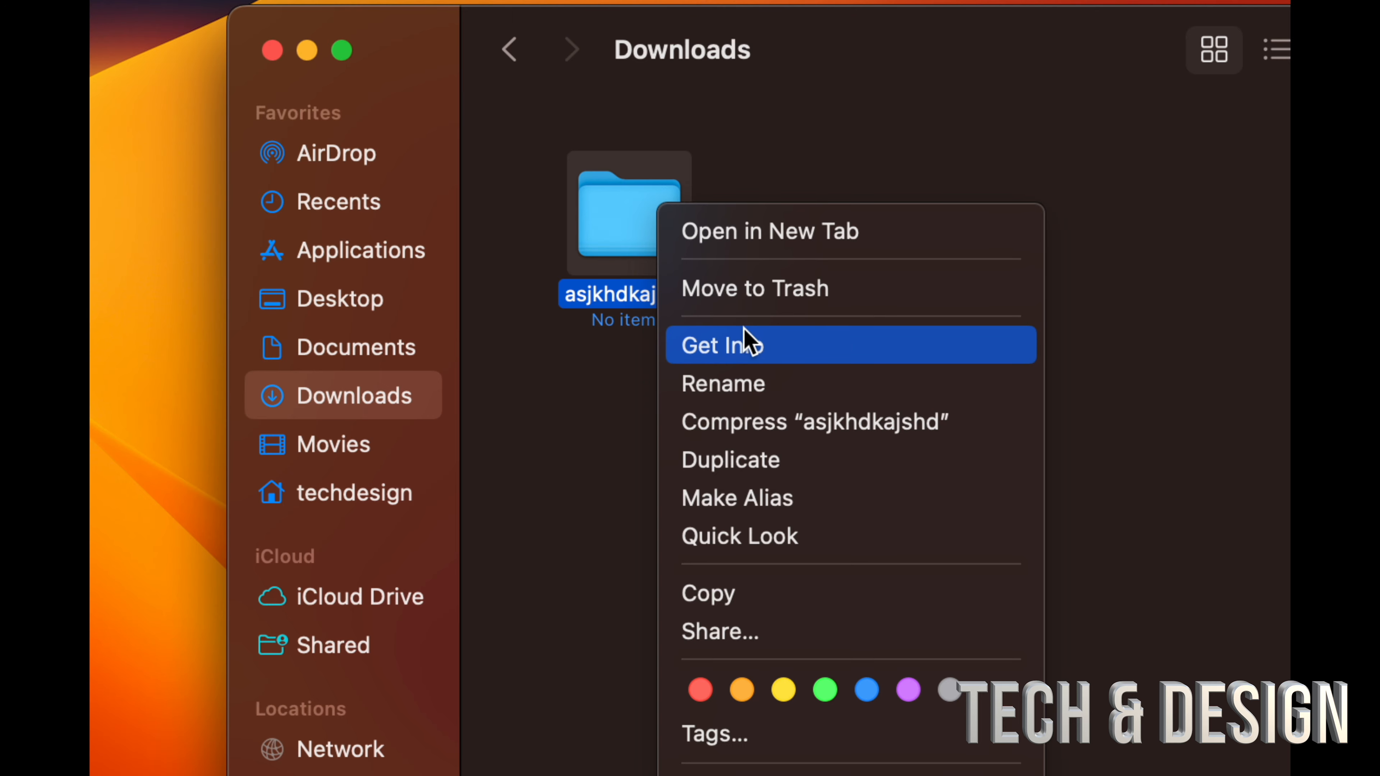
pyautogui.click(733, 350)
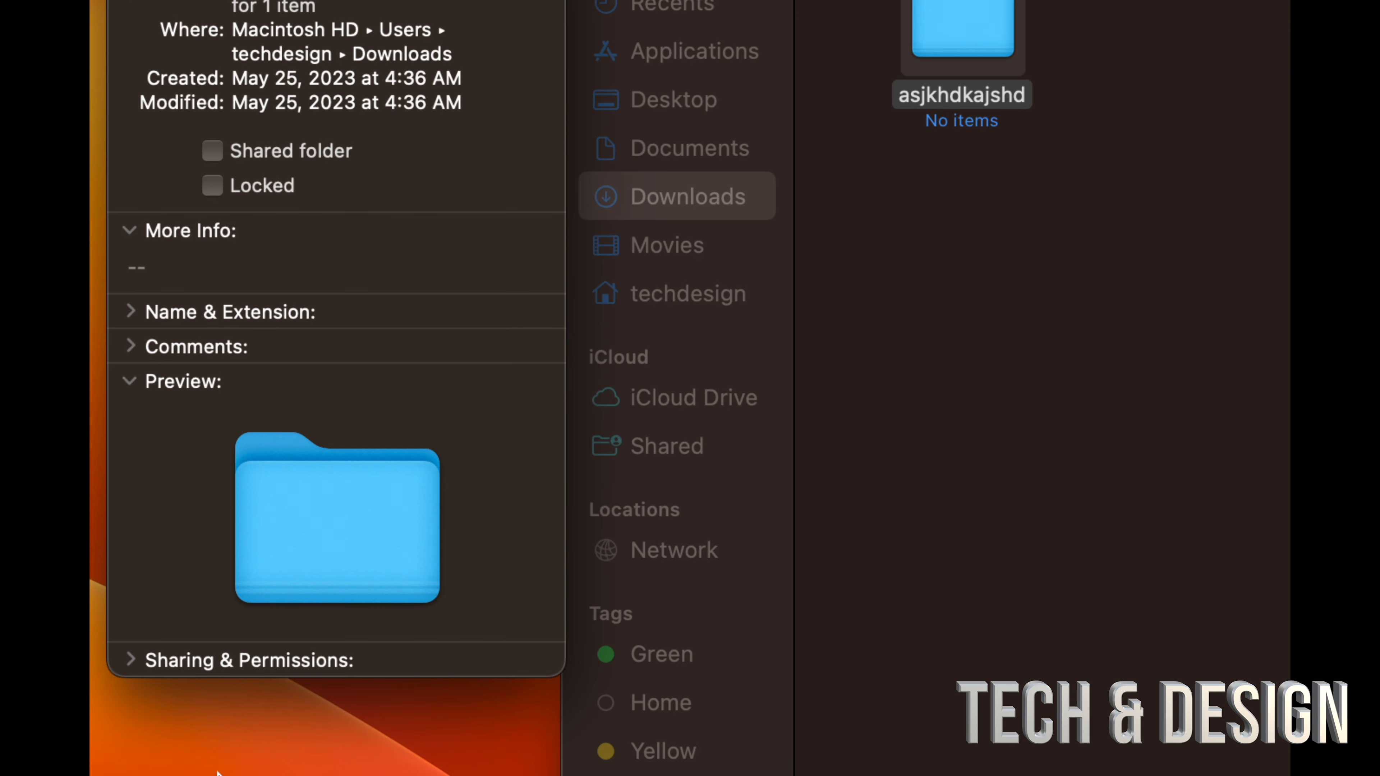
pyautogui.click(131, 662)
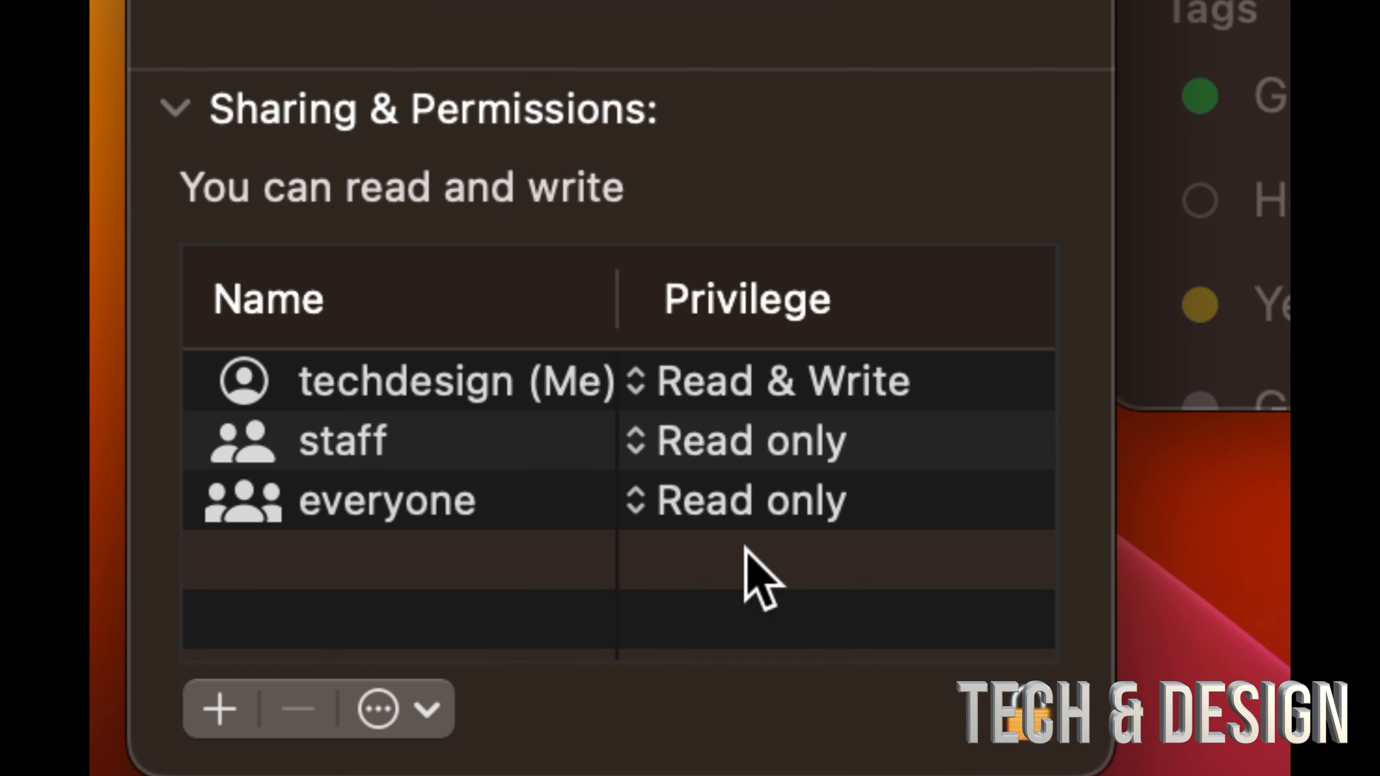
# Set the folder's privilege to Read & Write for both staff and everyone
pyautogui.click(640, 450)
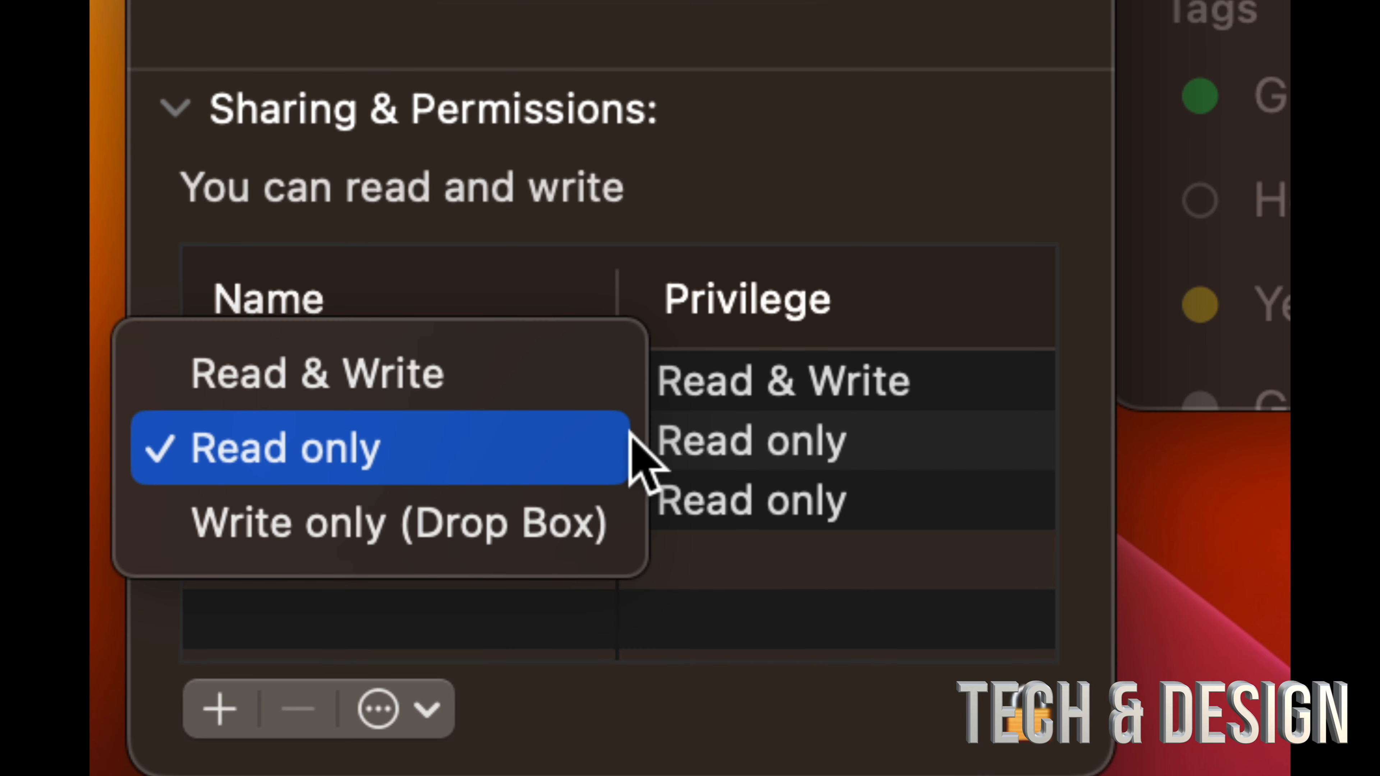
pyautogui.click(477, 383)
pyautogui.click(636, 500)
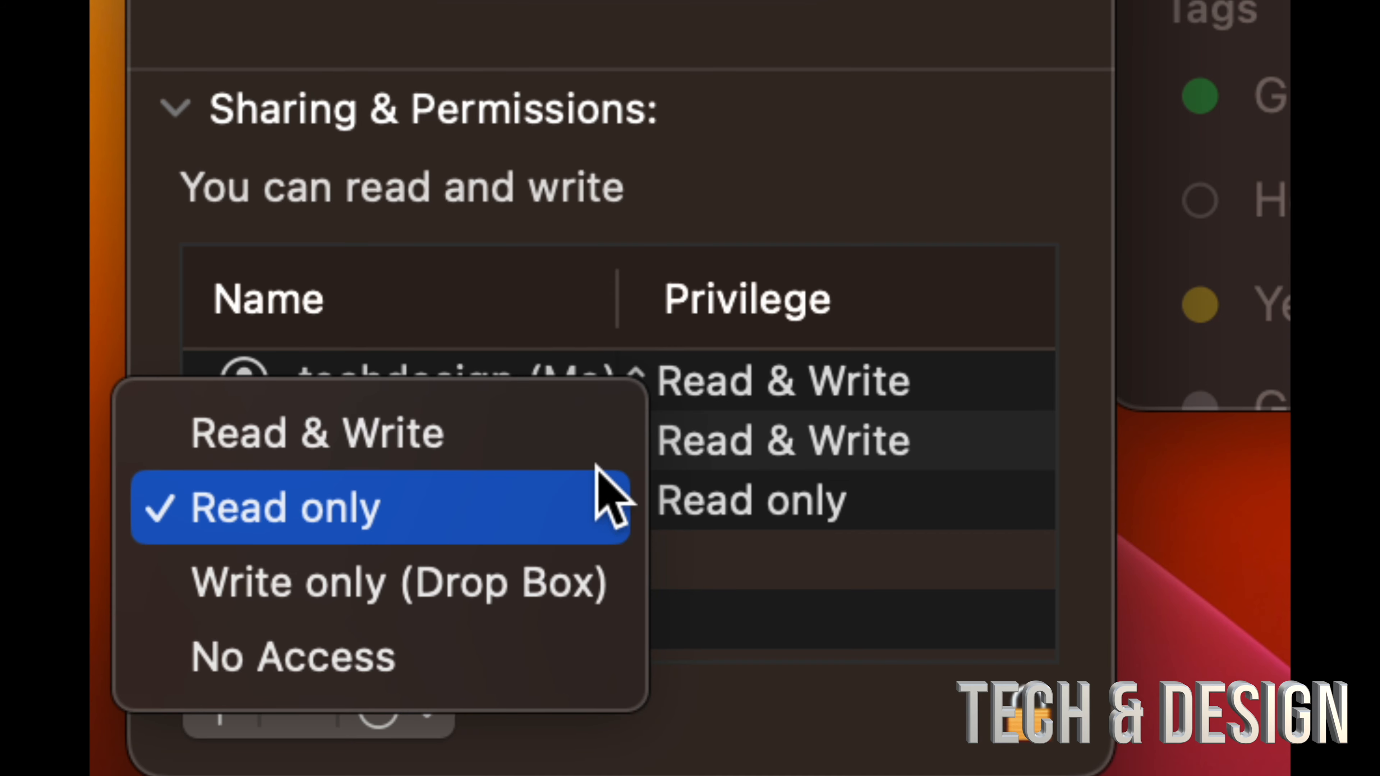
pyautogui.click(533, 451)
# Set the current account's privilege on the folder to Read only and return it to Read & Write
pyautogui.click(638, 394)
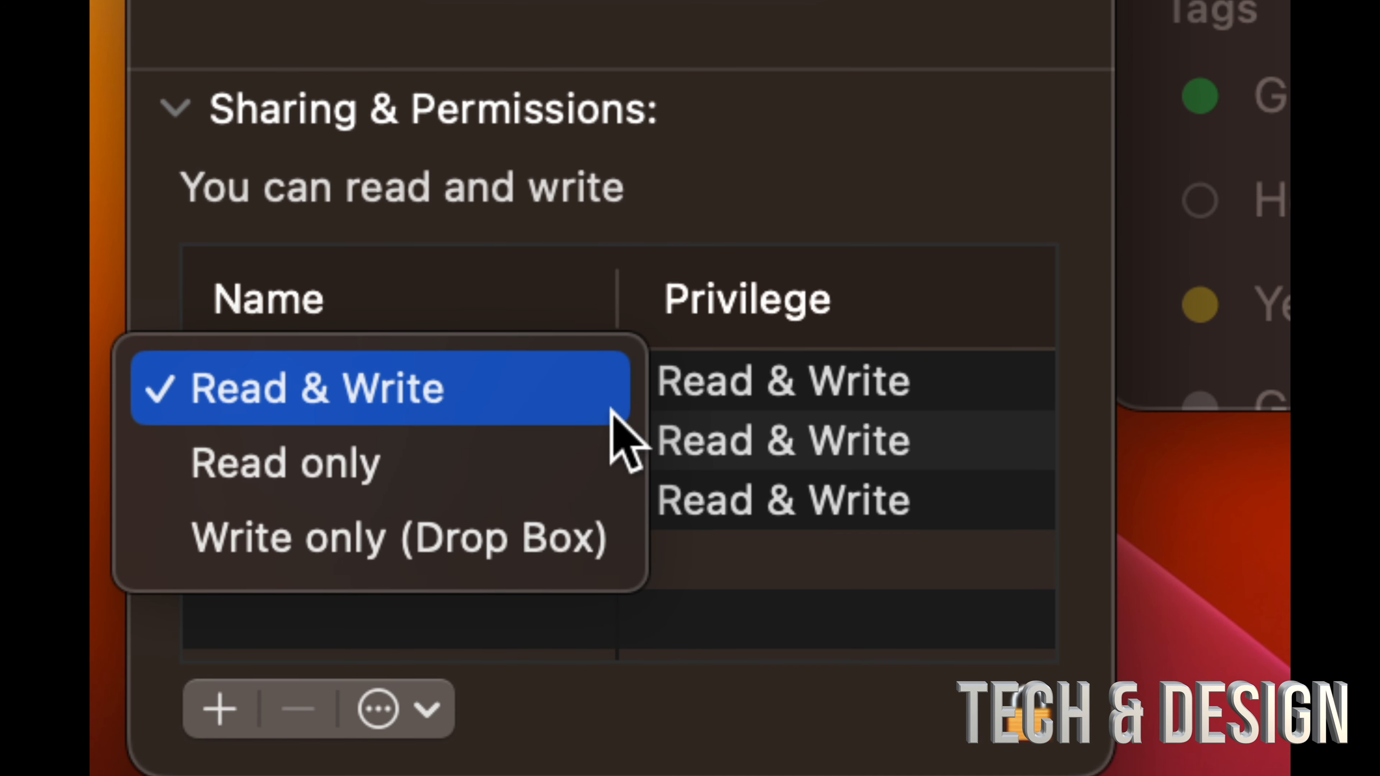
pyautogui.click(592, 442)
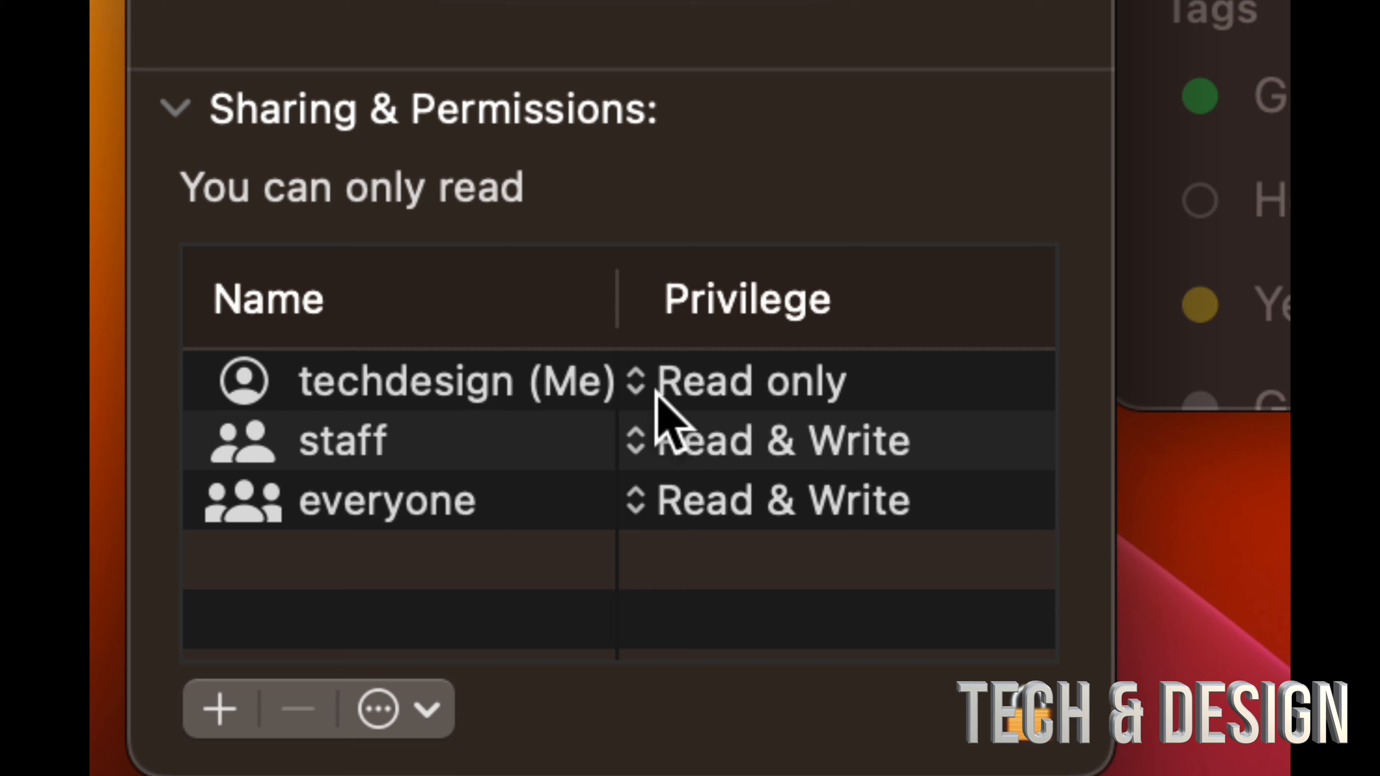
pyautogui.click(644, 383)
pyautogui.click(508, 334)
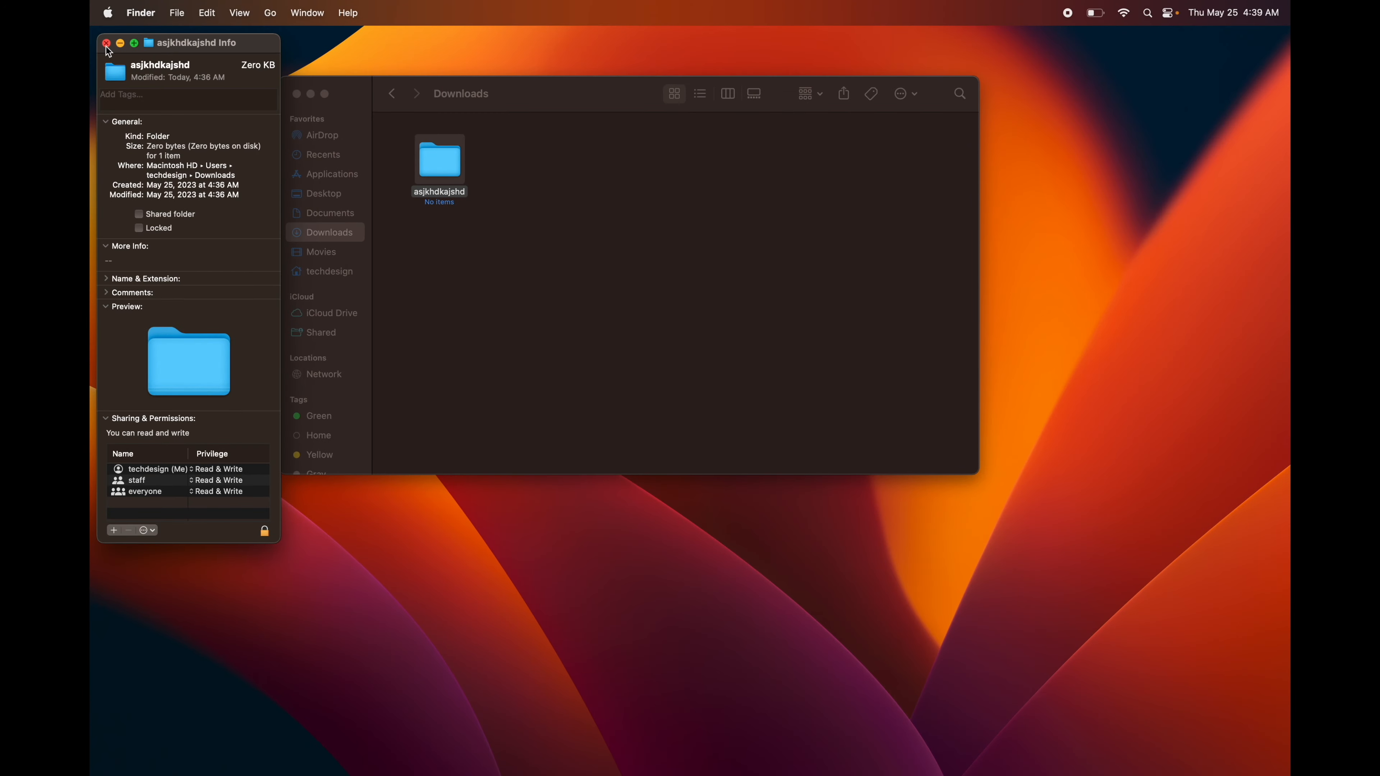
# Close the folder's info window and move the asjkhdkajshd folder to the Trash
pyautogui.press('super+w')
pyautogui.click(513, 165)
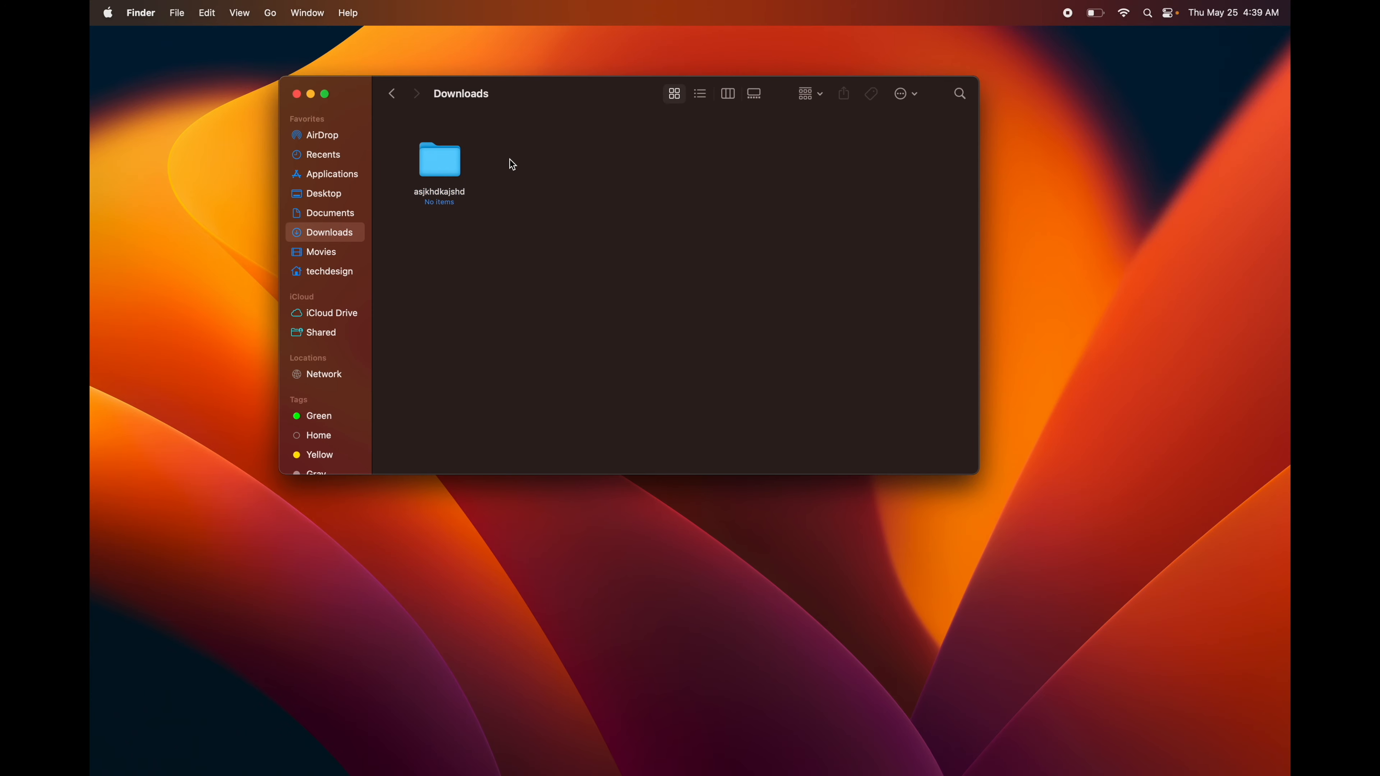
pyautogui.click(453, 158)
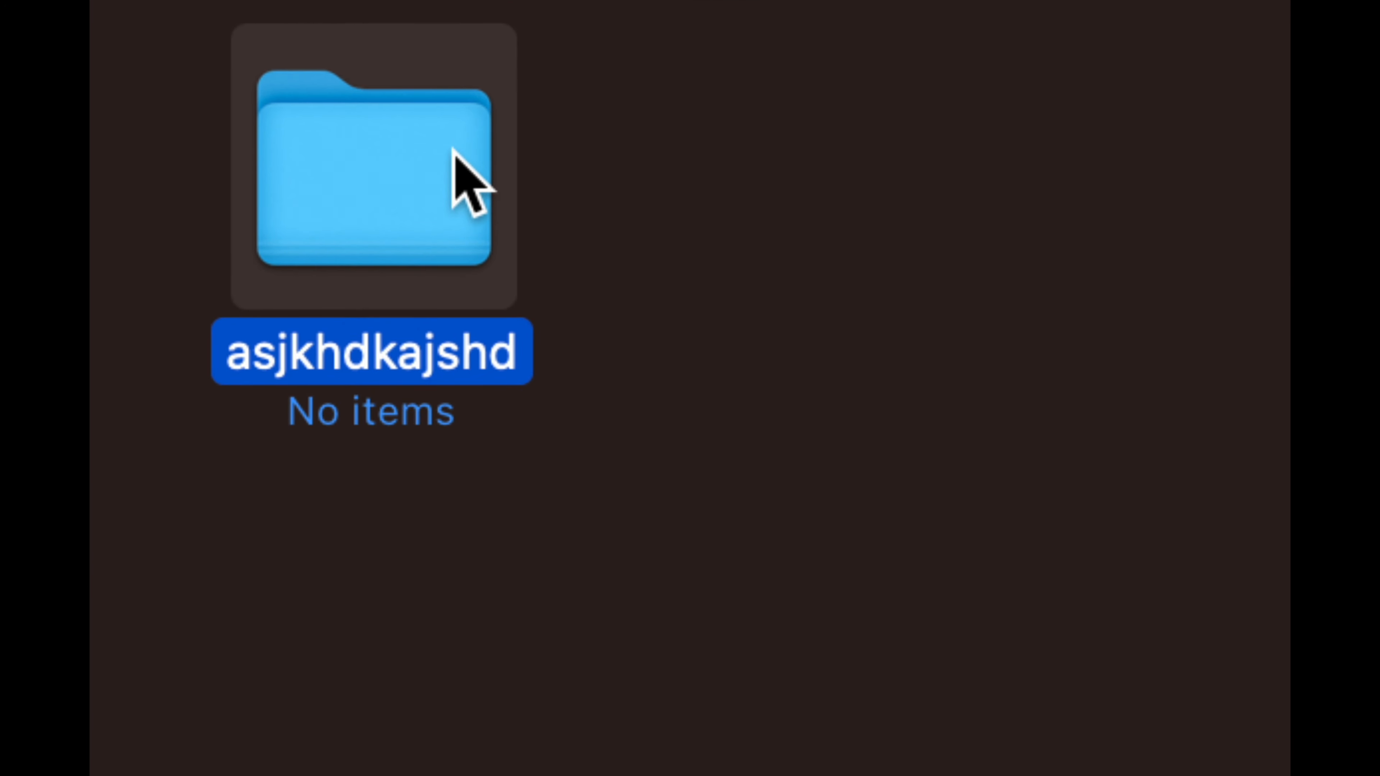
pyautogui.rightClick(454, 152)
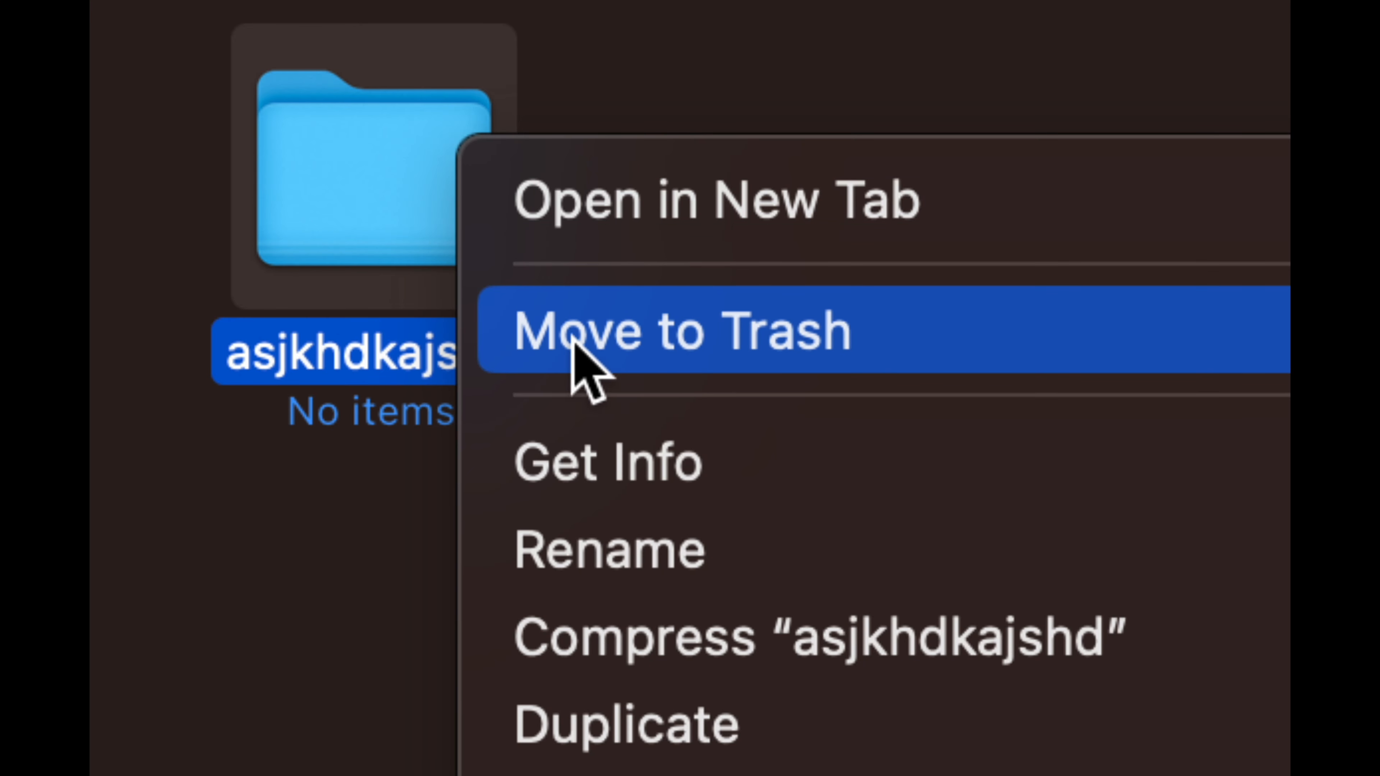
pyautogui.click(970, 333)
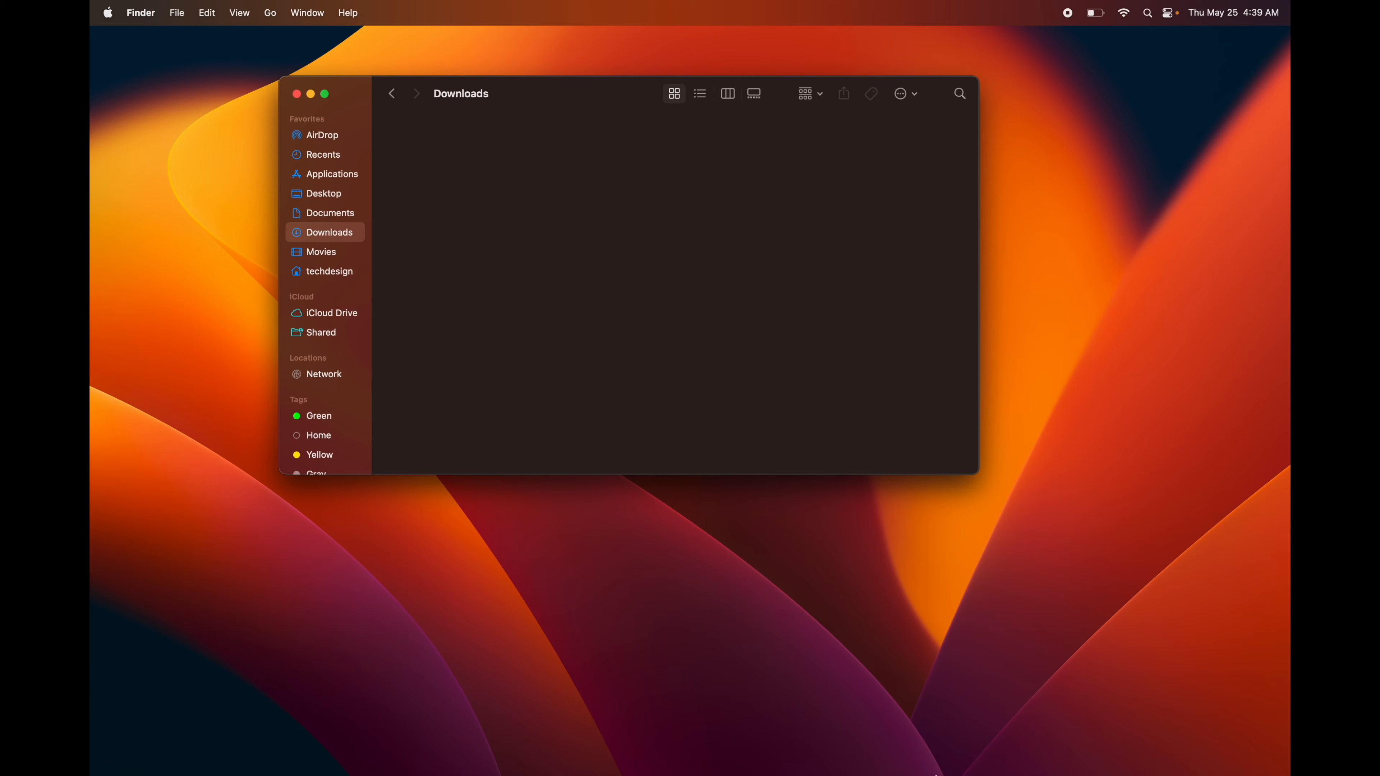
# Open the Trash and empty it, permanently erasing the deleted folder
pyautogui.moveTo(936, 774)
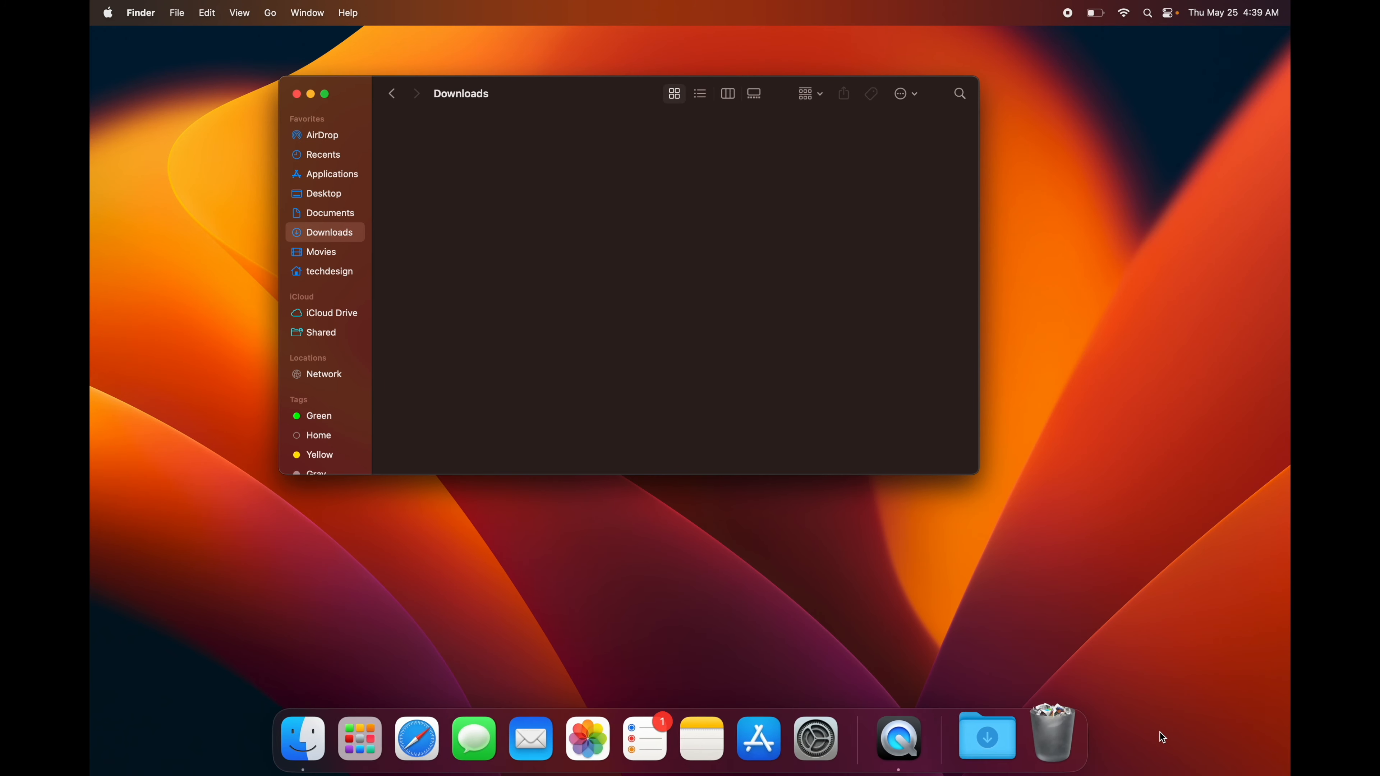
pyautogui.click(1066, 736)
pyautogui.moveTo(546, 114); pyautogui.dragTo(573, 217)
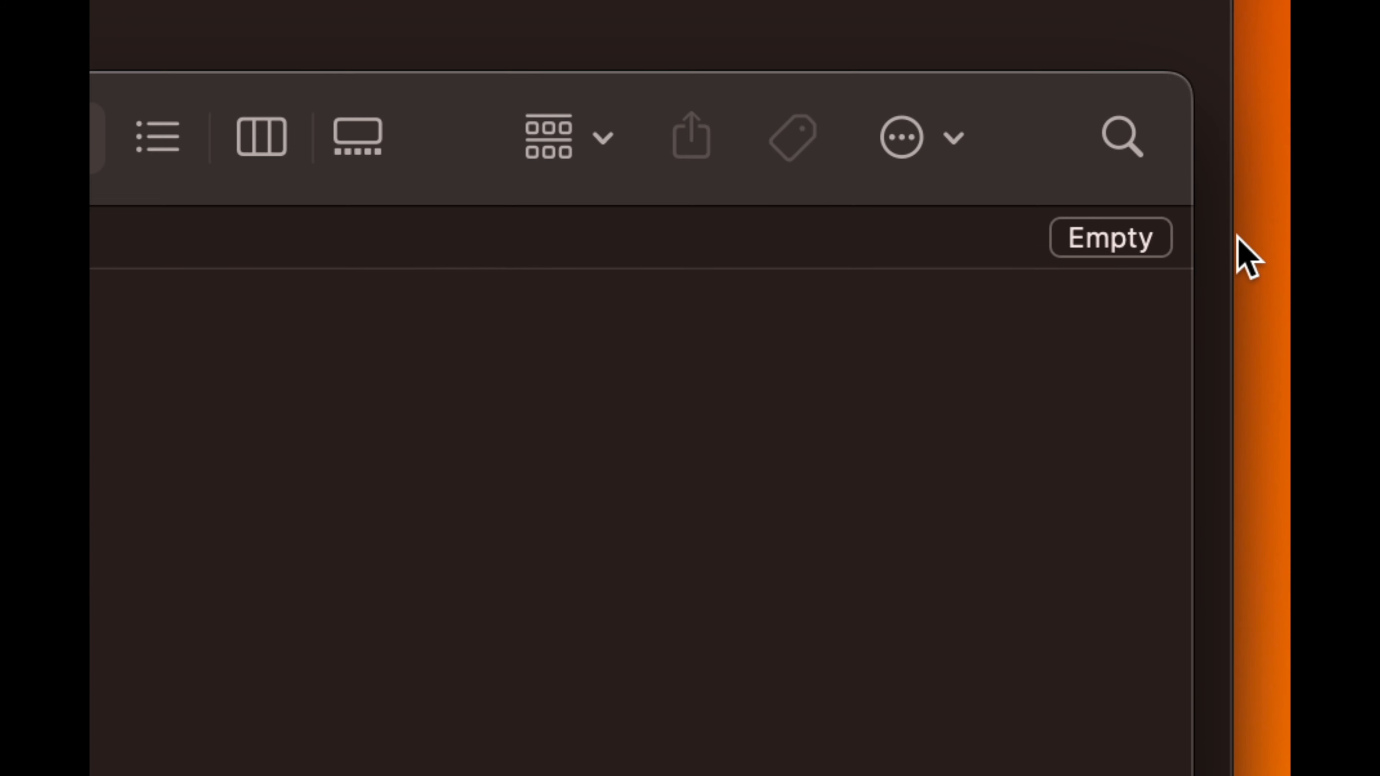
pyautogui.click(1129, 235)
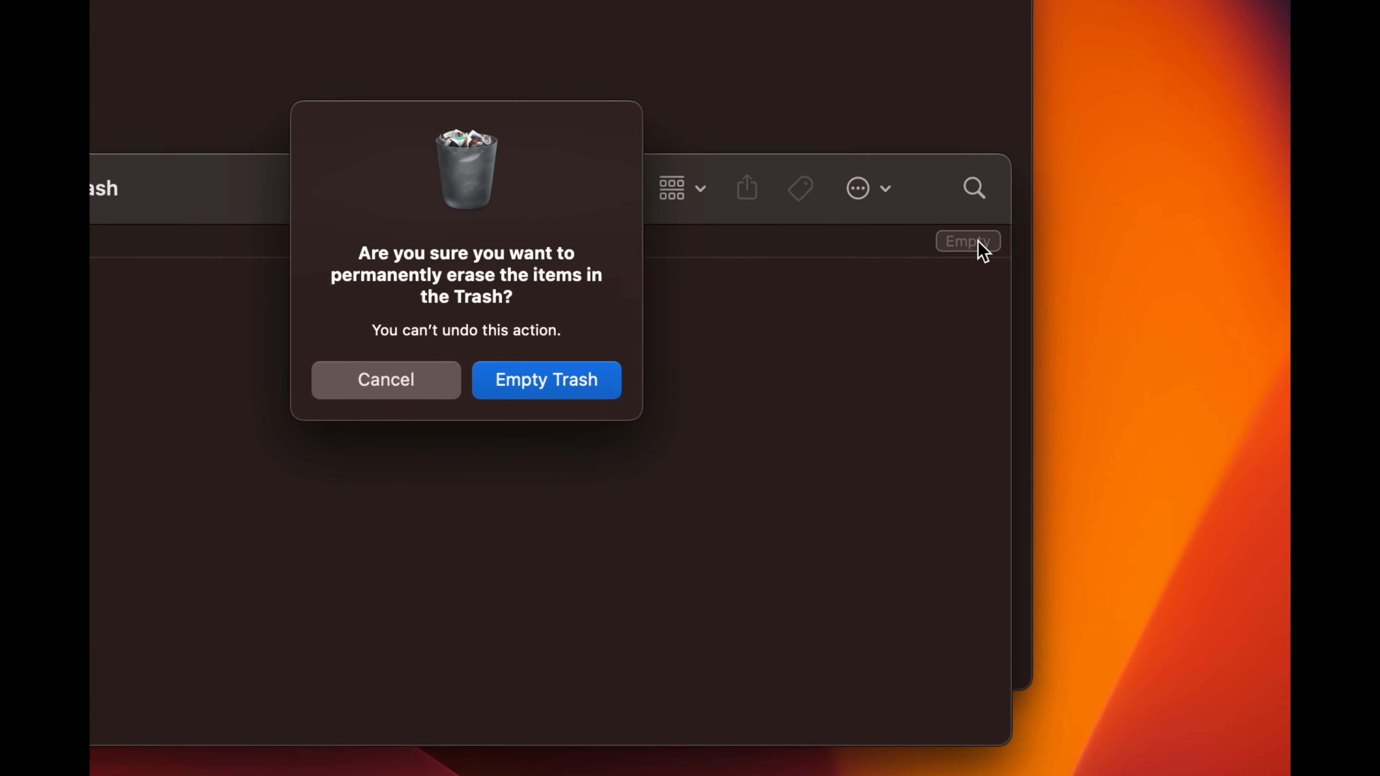
pyautogui.click(591, 366)
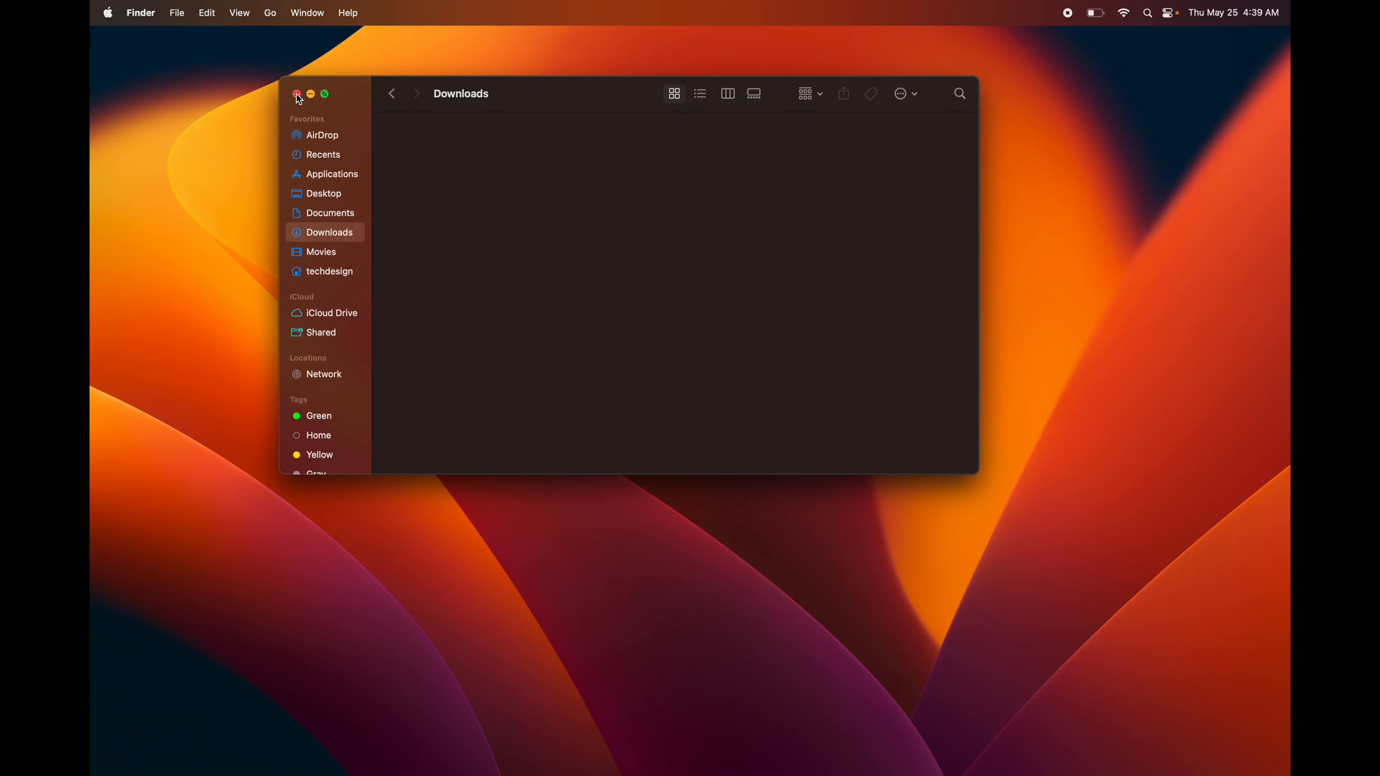
# Show the Applications folder and enlarge the Finder window
pyautogui.click(345, 174)
pyautogui.moveTo(979, 473); pyautogui.dragTo(1106, 620)
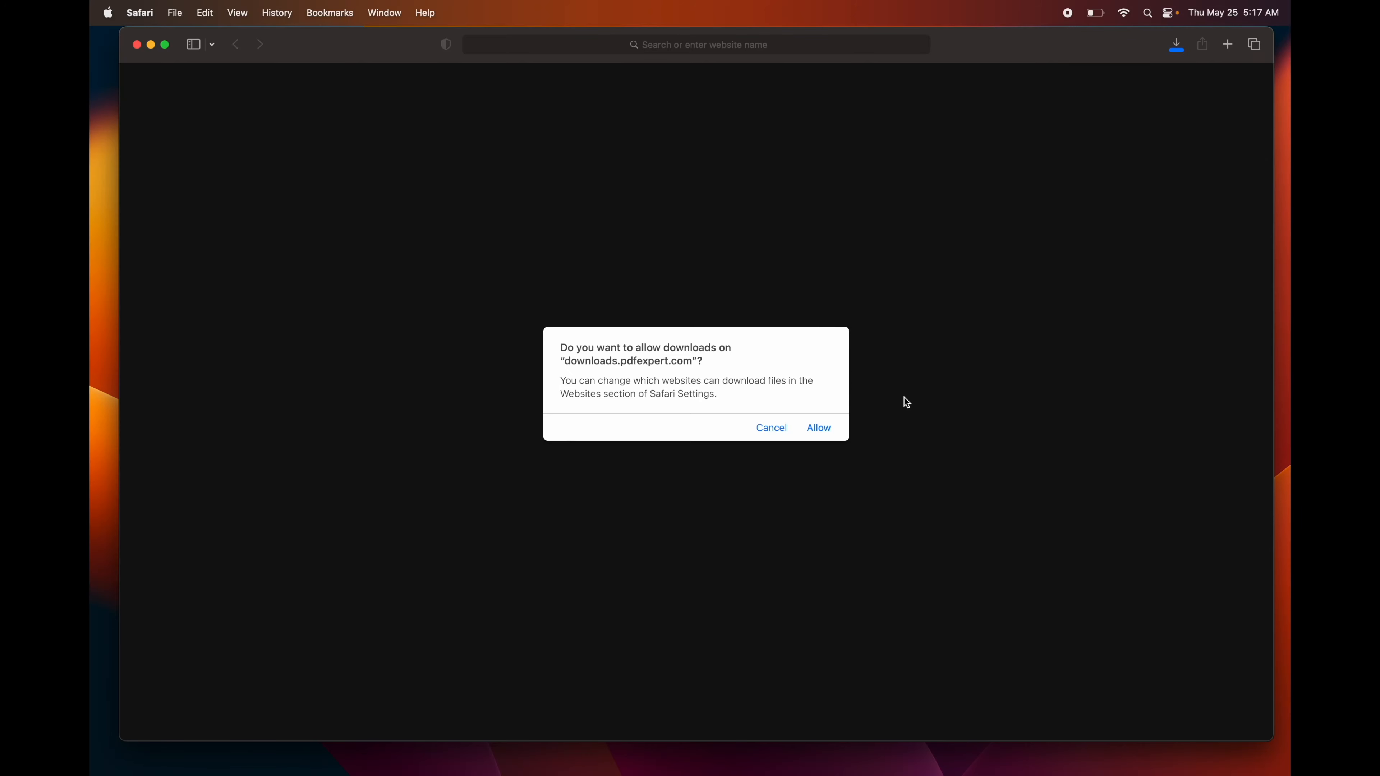
# Allow the download from downloads.pdfexpert.com in Safari and launch the downloaded PDF Expert Installer, approving its opening
pyautogui.click(823, 428)
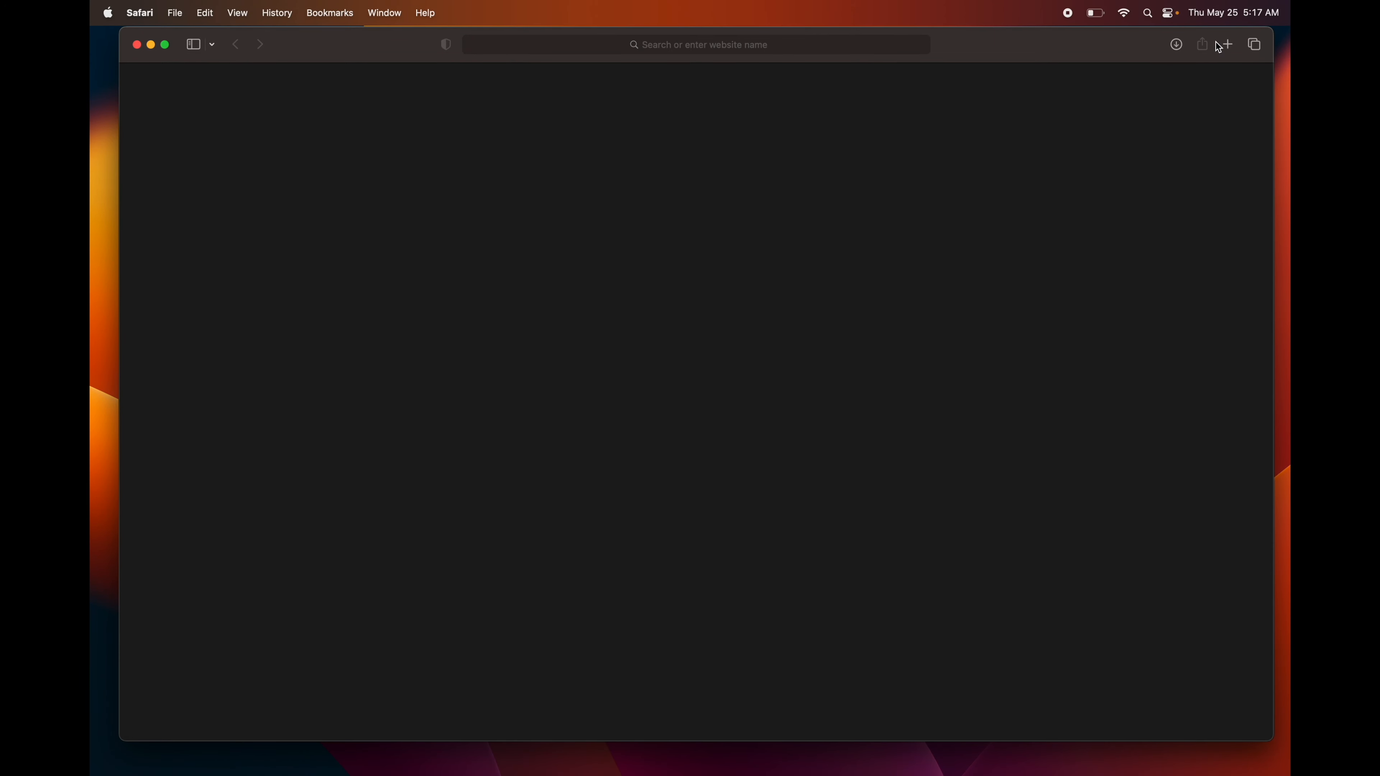
pyautogui.click(1176, 45)
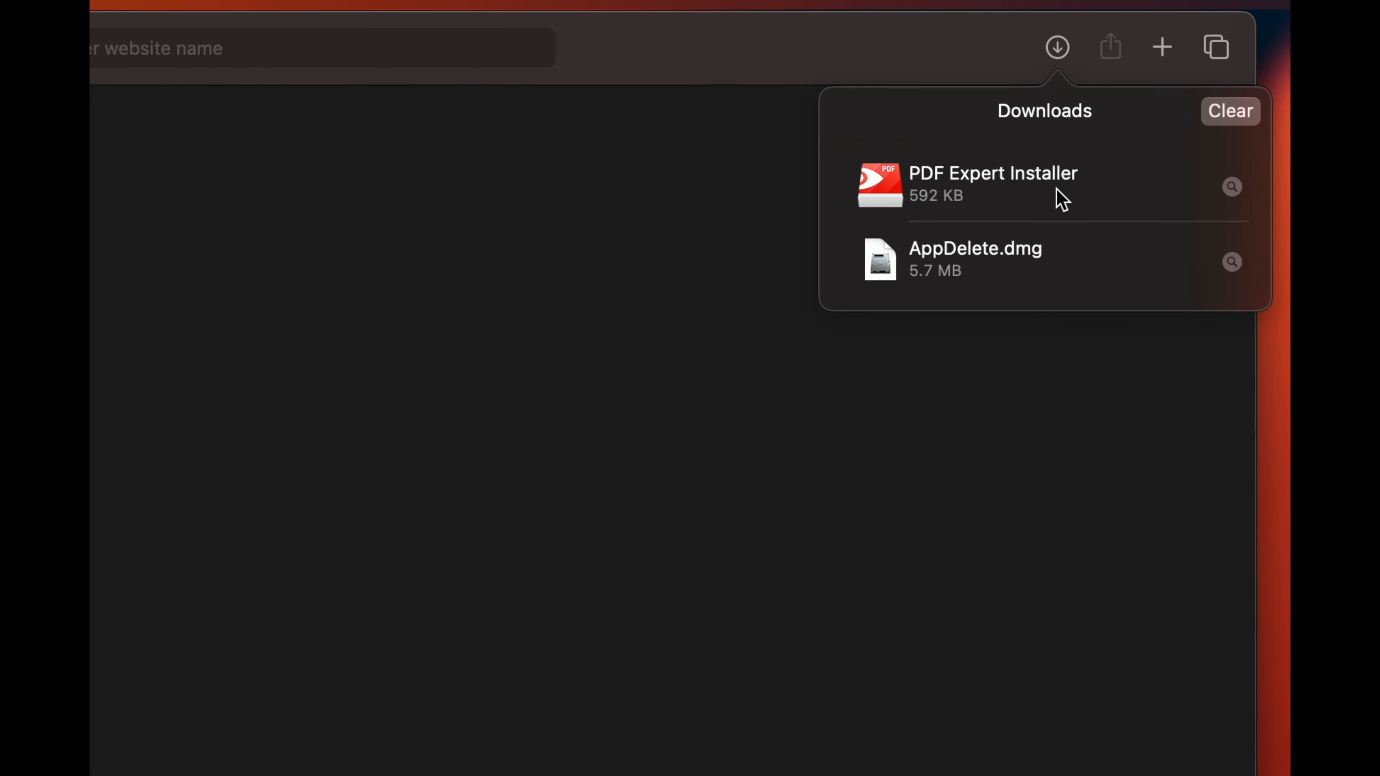
pyautogui.click(1028, 171)
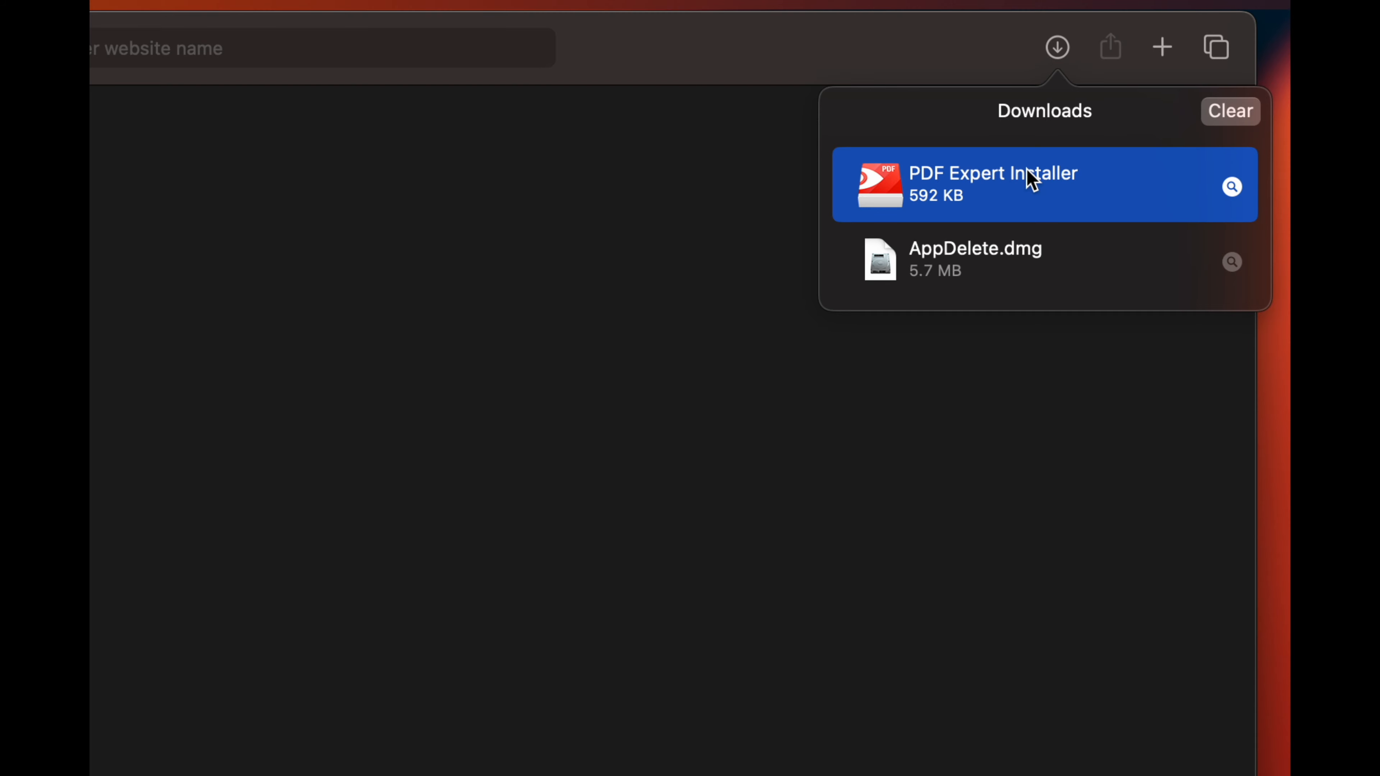
pyautogui.doubleClick(1032, 180)
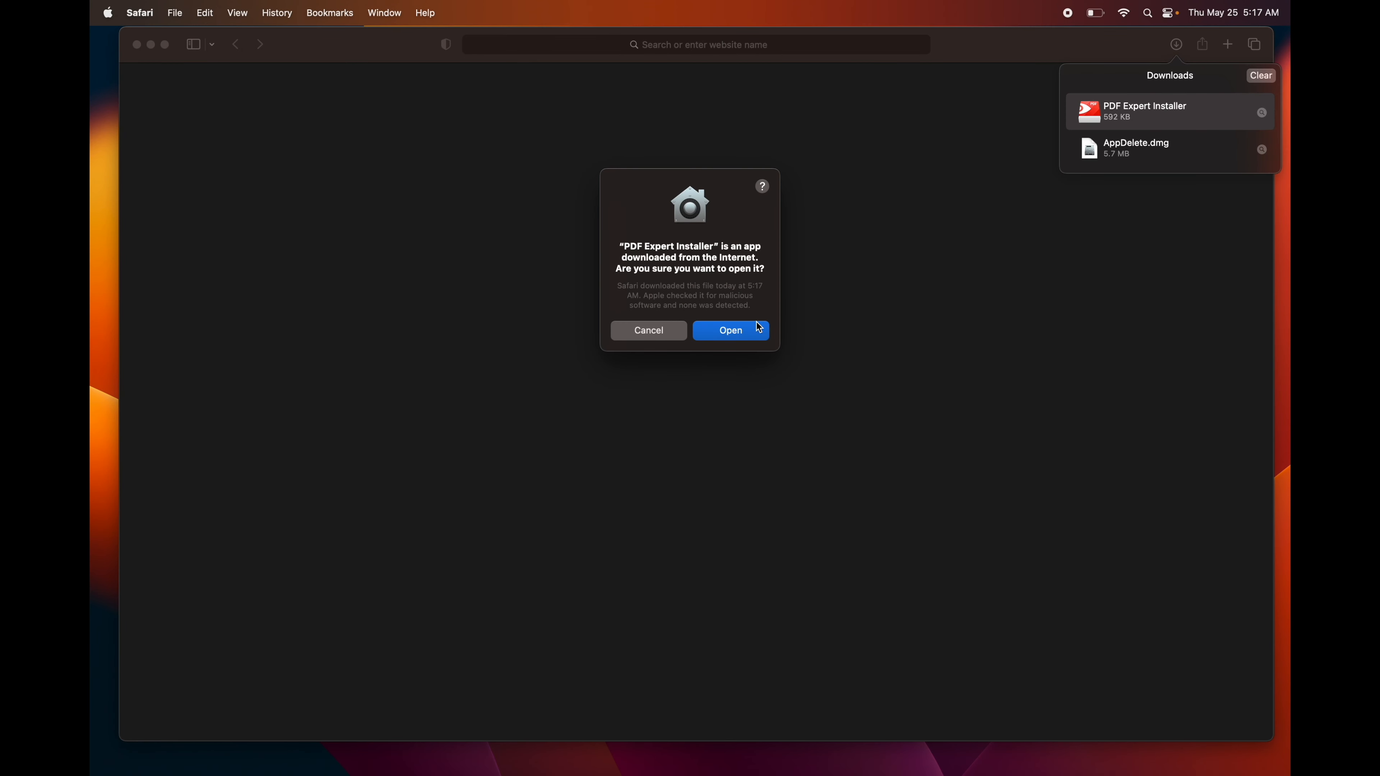
pyautogui.click(736, 337)
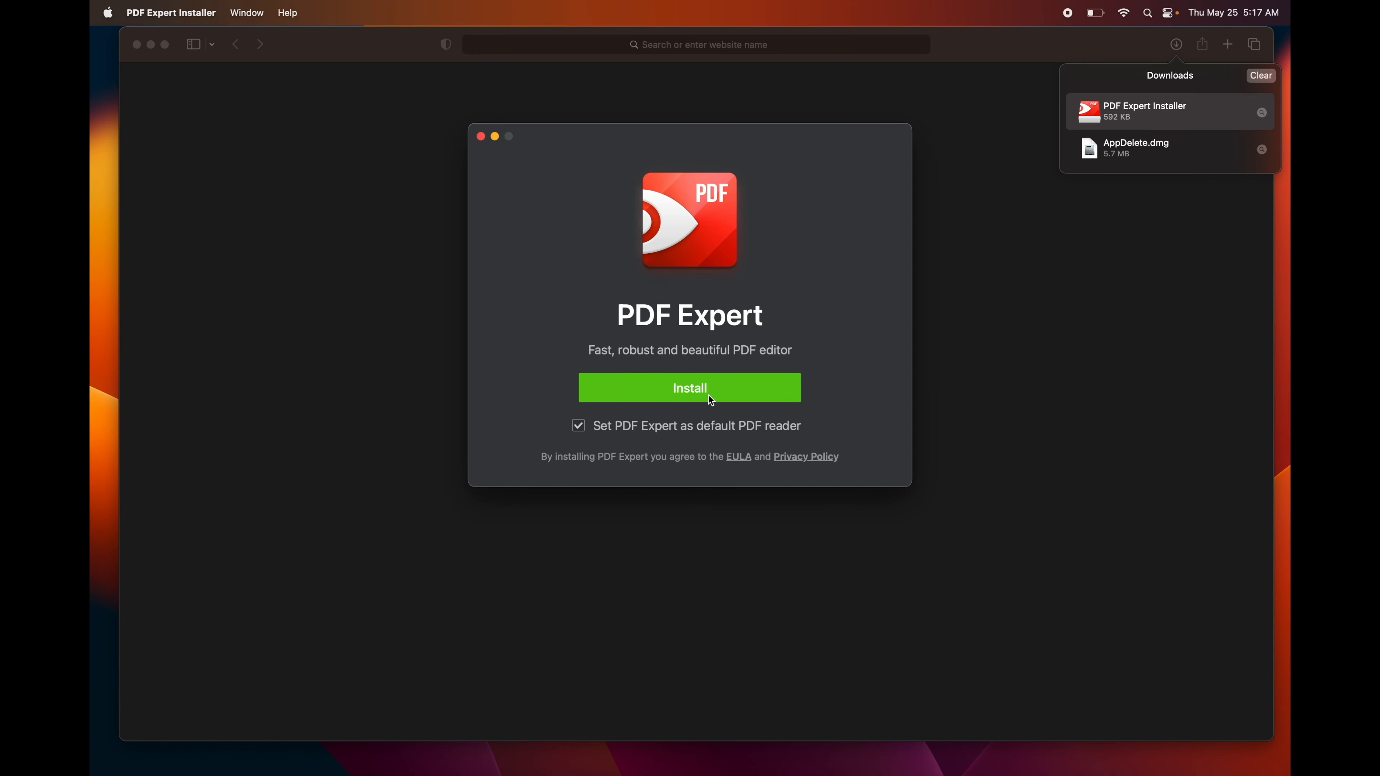
# Install PDF Expert as the default PDF reader and register it with the license it found
pyautogui.click(722, 397)
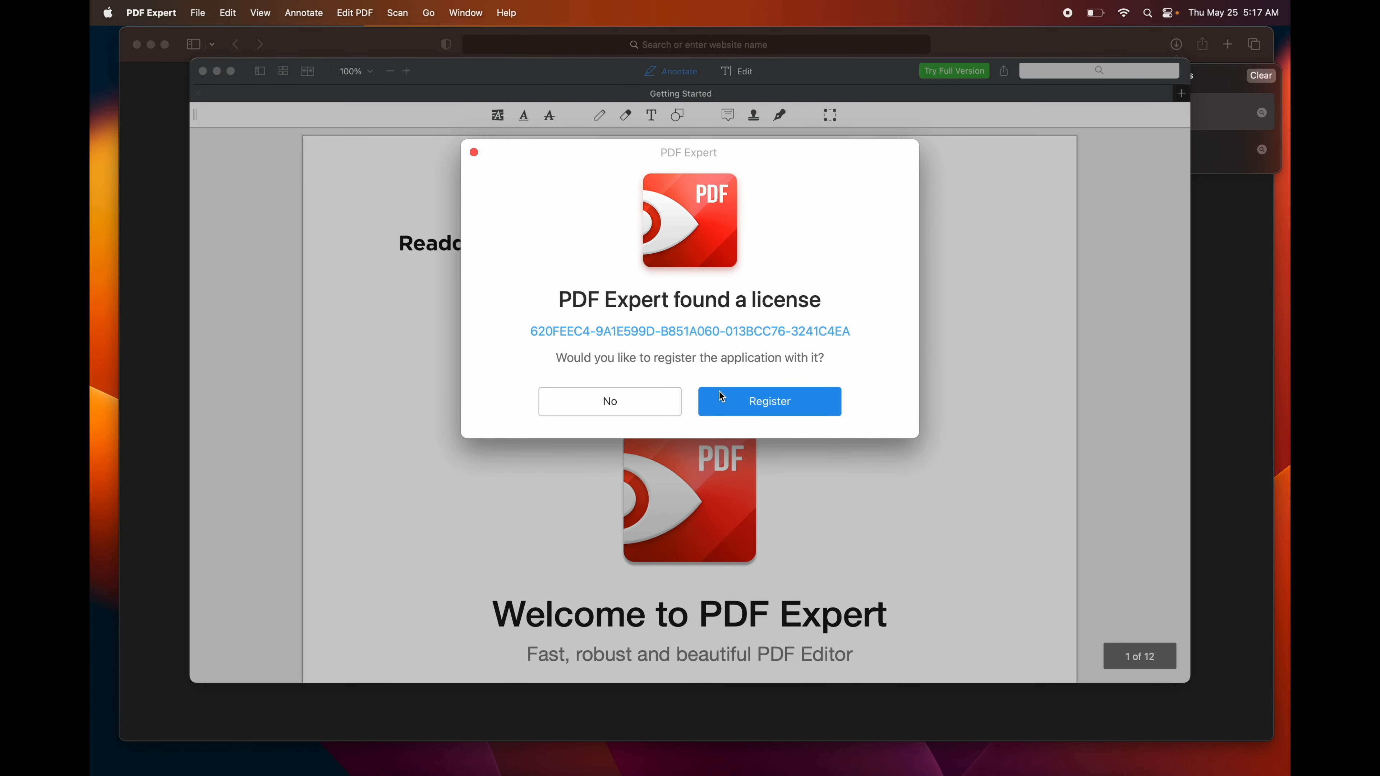
pyautogui.click(720, 392)
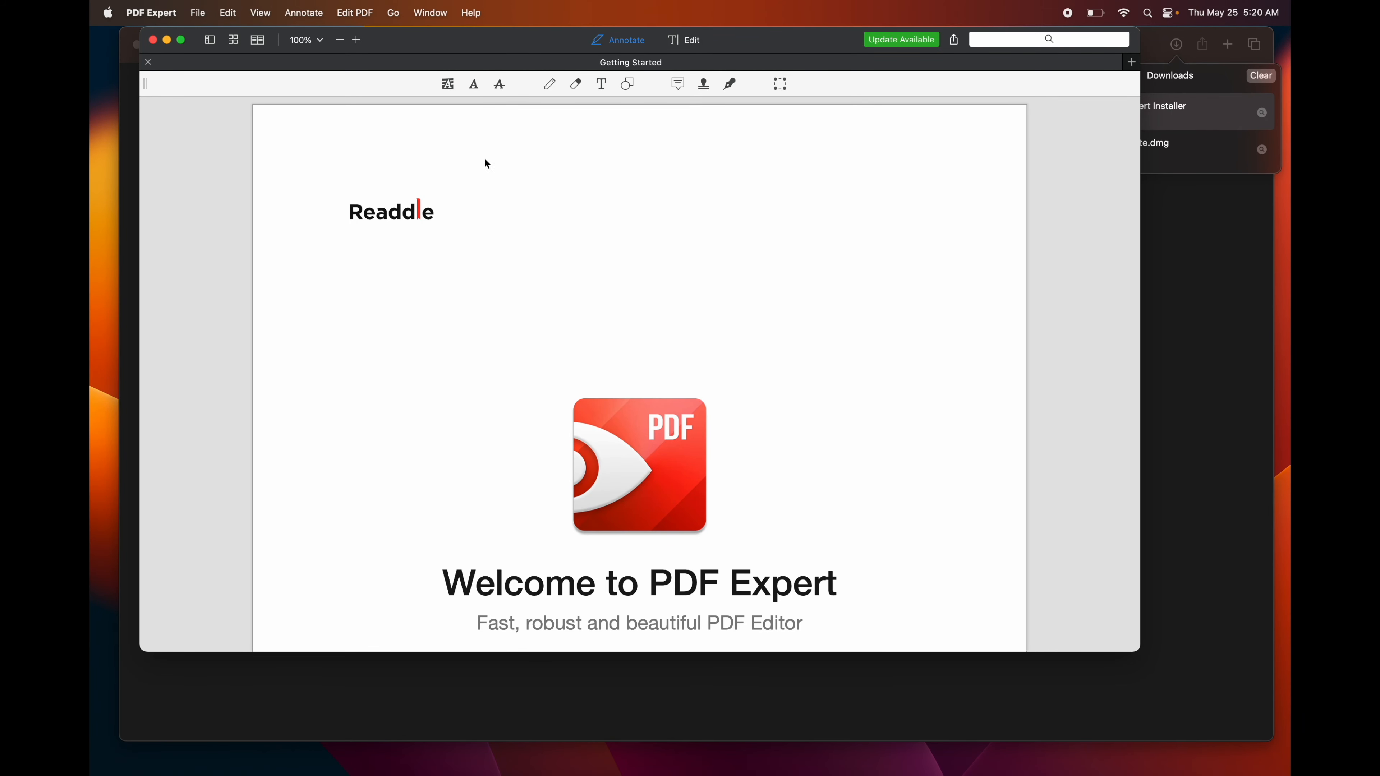
# Switch to Finder's Applications folder, reposition its window and locate the newly installed PDF Expert app
pyautogui.click(536, 753)
pyautogui.moveTo(356, 162); pyautogui.dragTo(352, 186)
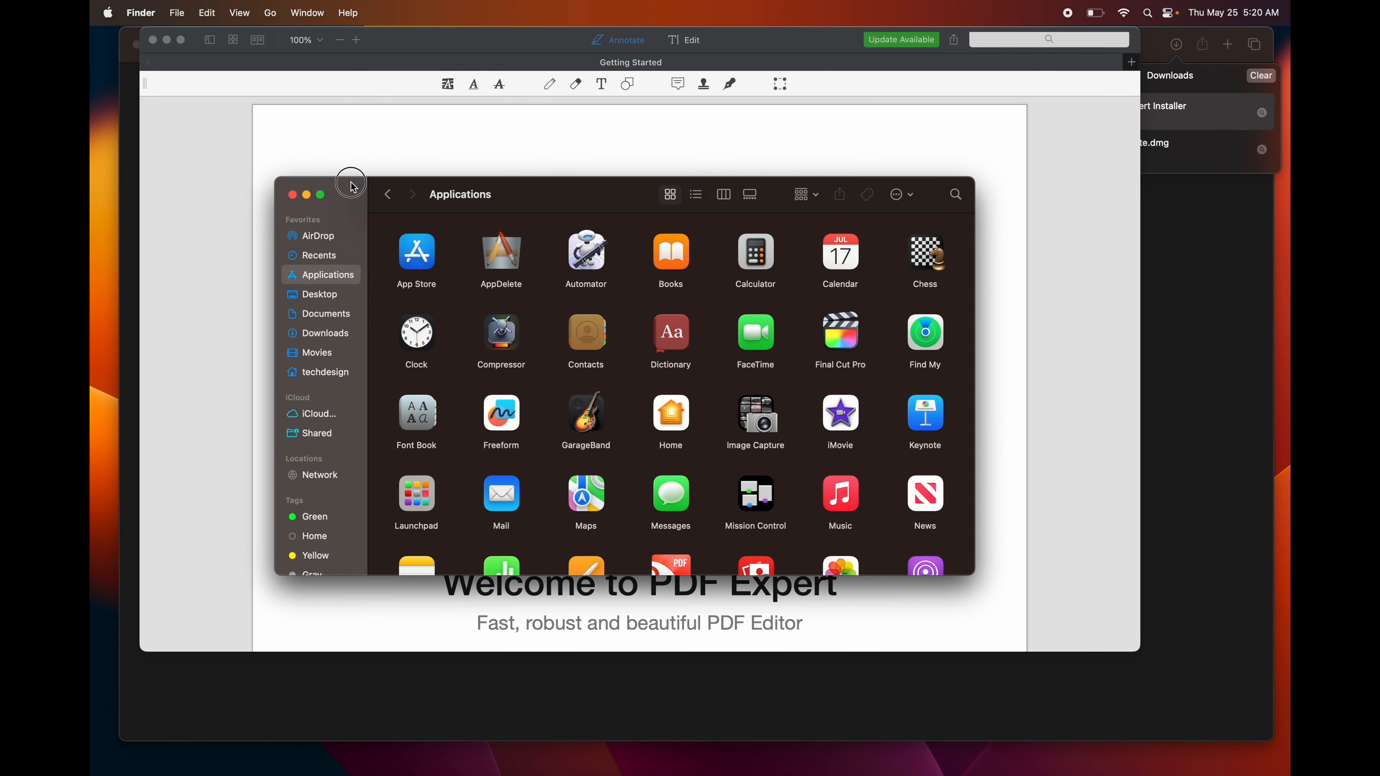
pyautogui.moveTo(269, 769)
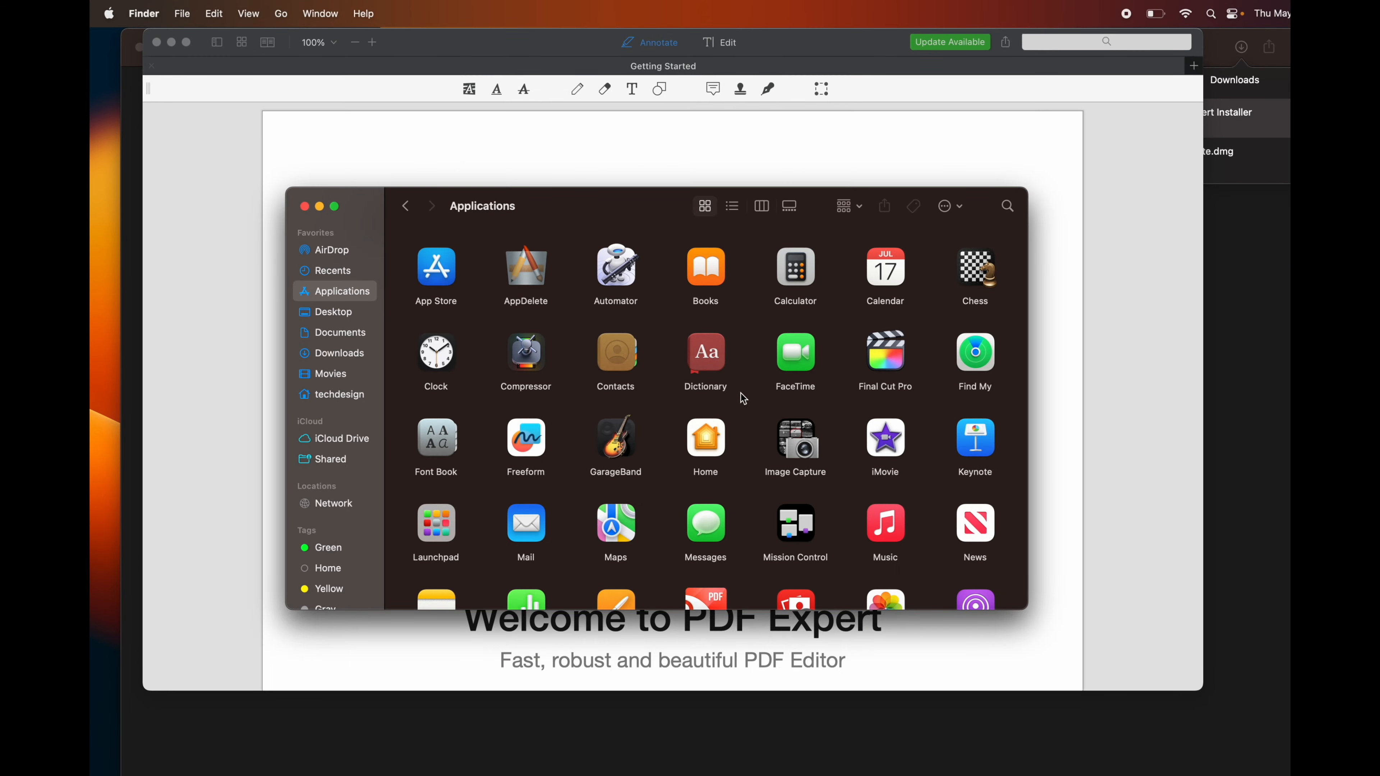
pyautogui.scroll(-5, 1003, 473)
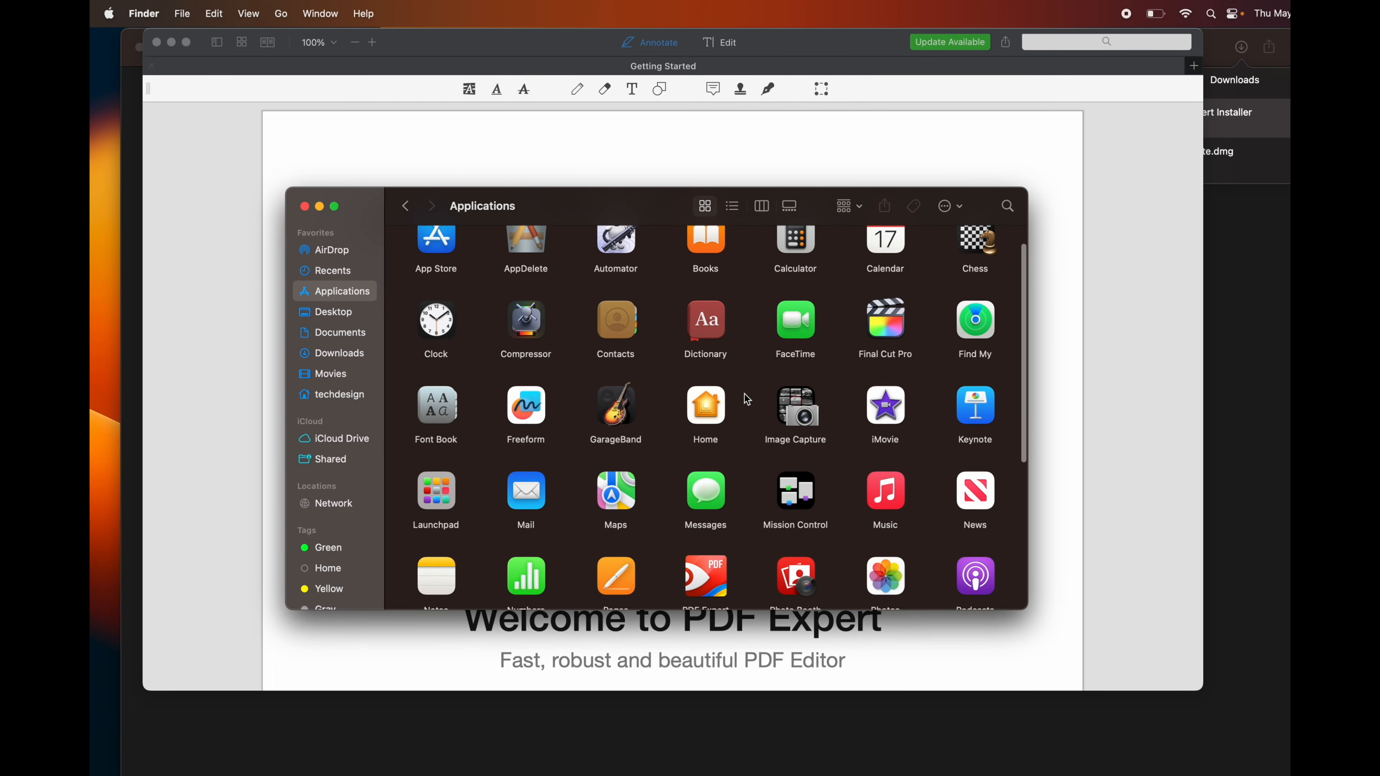
pyautogui.scroll(-2, 746, 397)
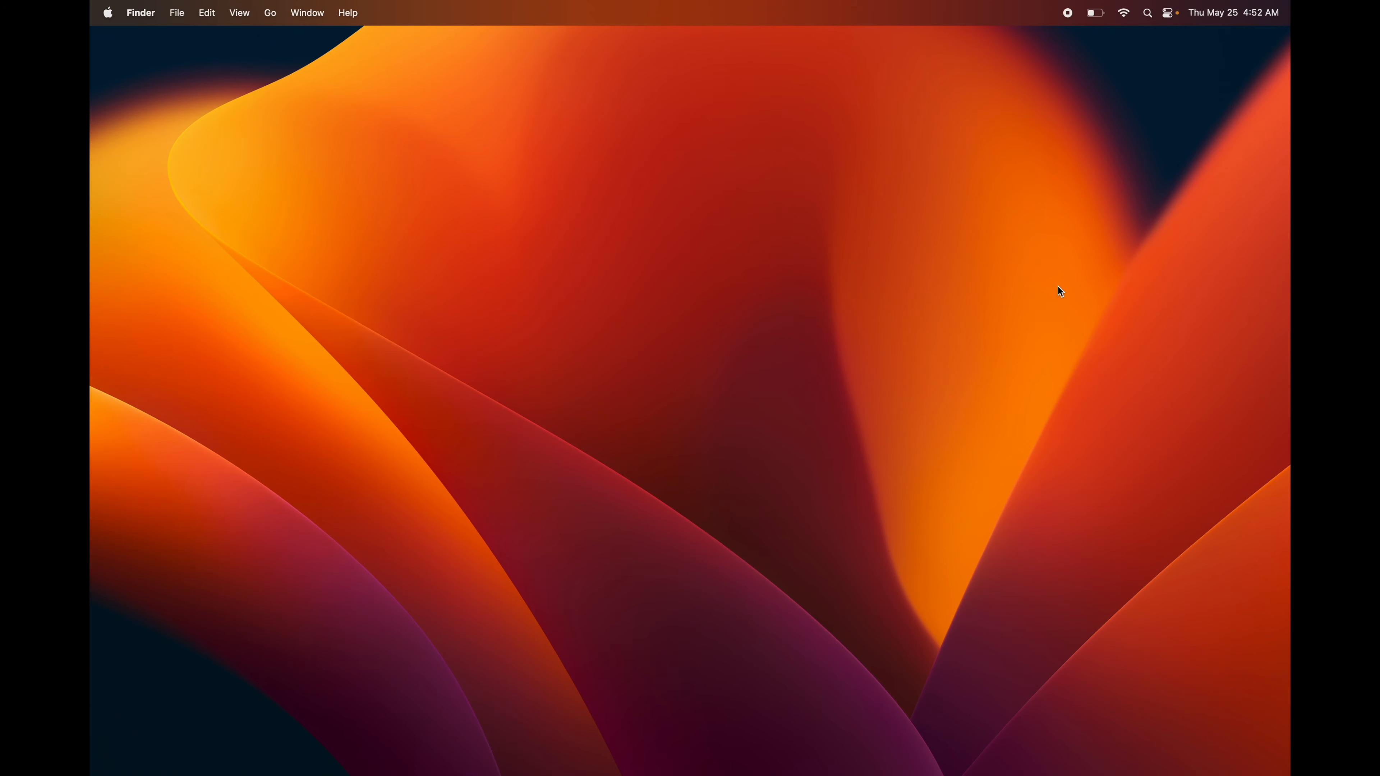
# Open Notification Center, dismiss the Wallet notification and look through the widgets before closing it
pyautogui.click(1238, 18)
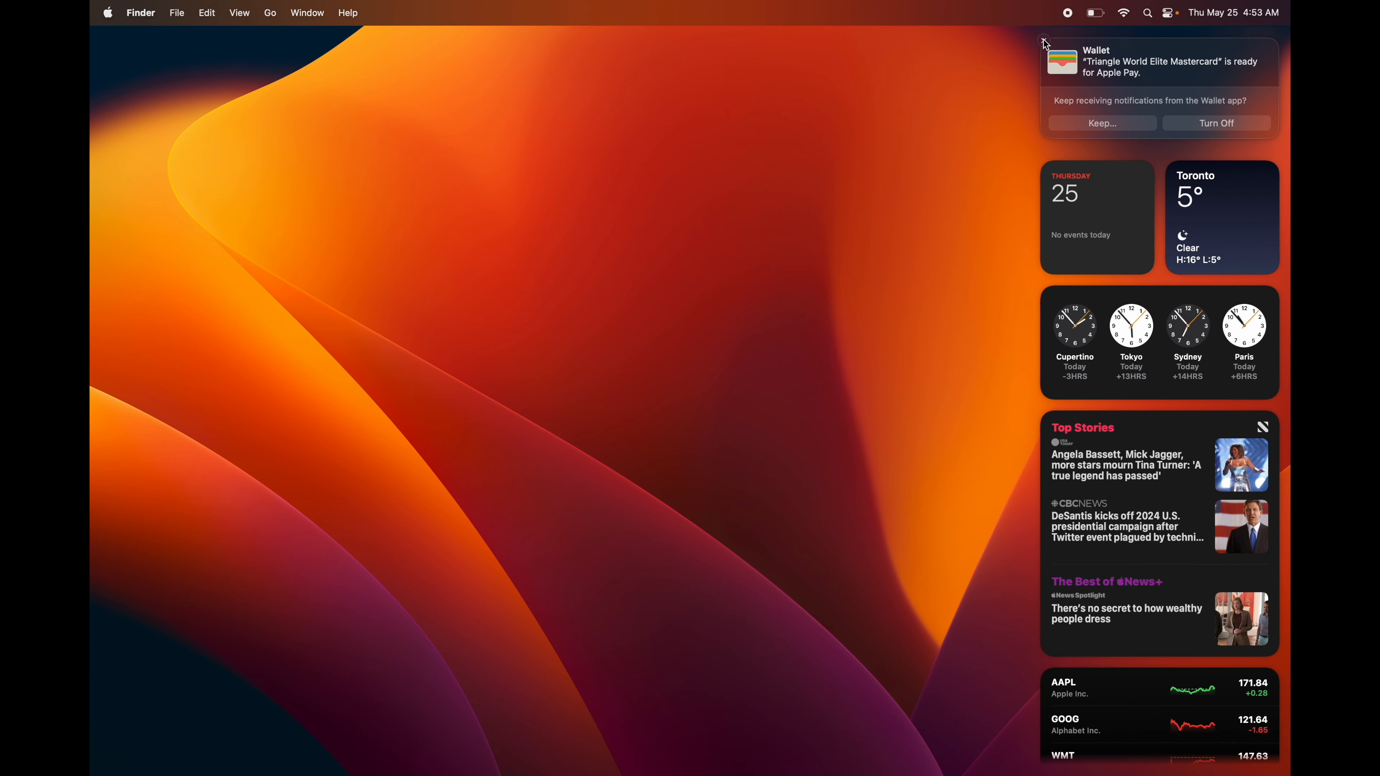
pyautogui.click(1045, 41)
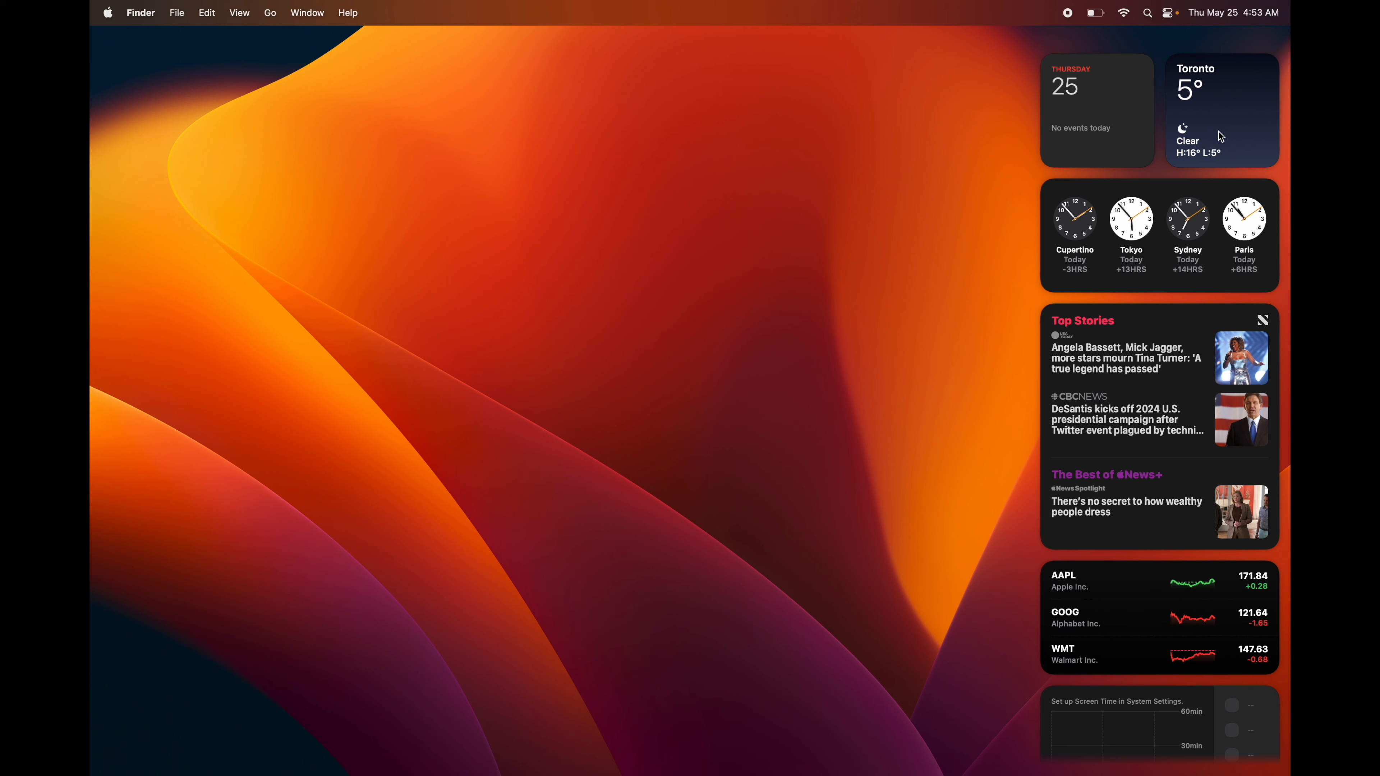
pyautogui.scroll(-3, 1182, 555)
pyautogui.scroll(-3, 1180, 557)
pyautogui.scroll(-3, 1180, 555)
pyautogui.scroll(-3, 1177, 545)
pyautogui.click(489, 157)
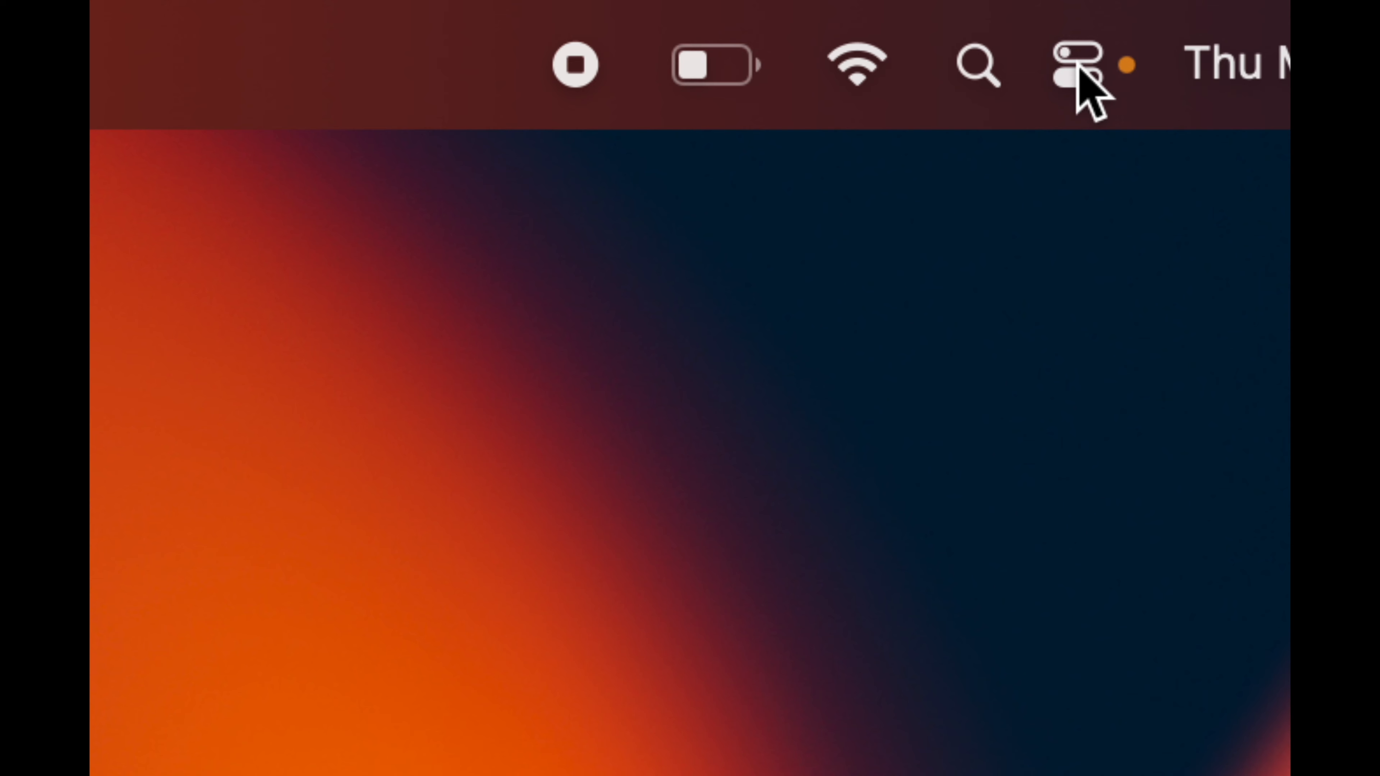
# Raise the display brightness slightly in Control Center and close it
pyautogui.click(1075, 82)
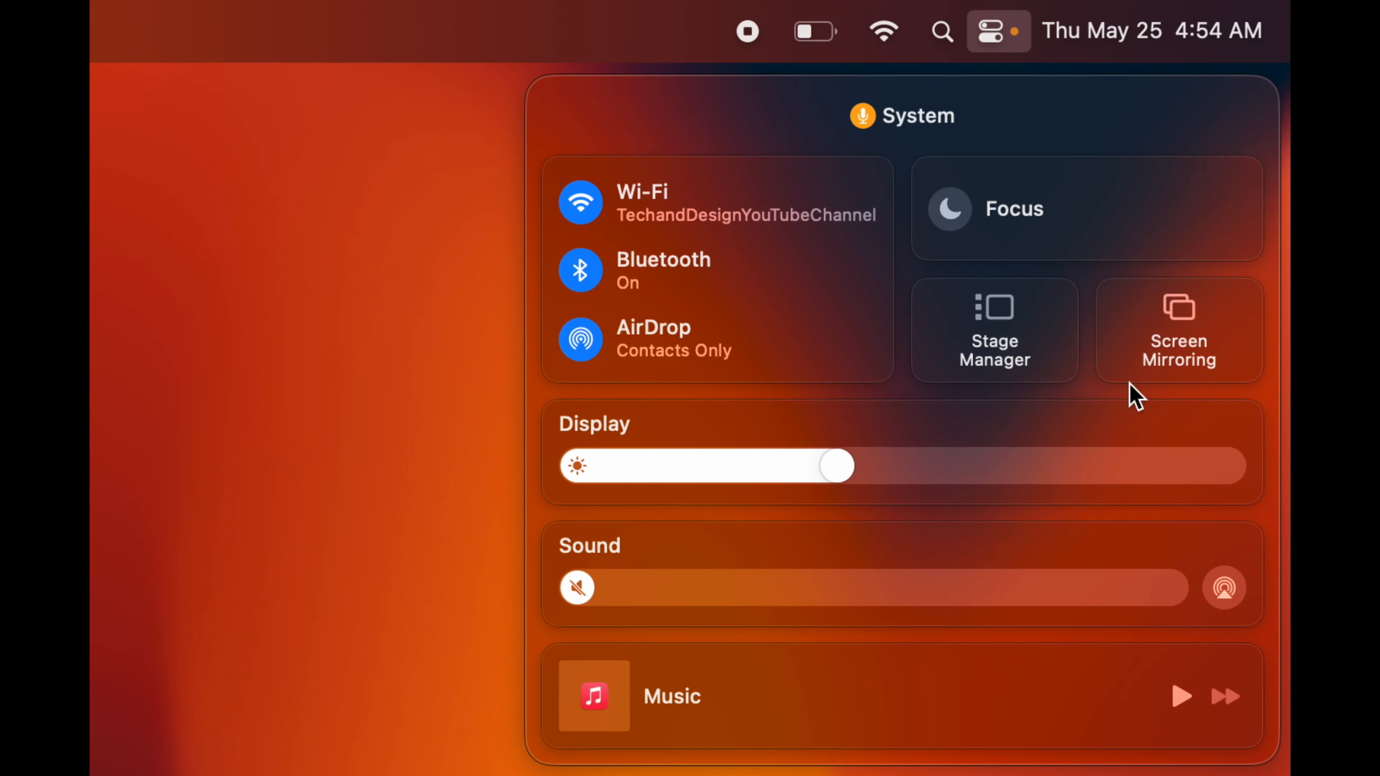
pyautogui.moveTo(843, 468); pyautogui.dragTo(875, 468)
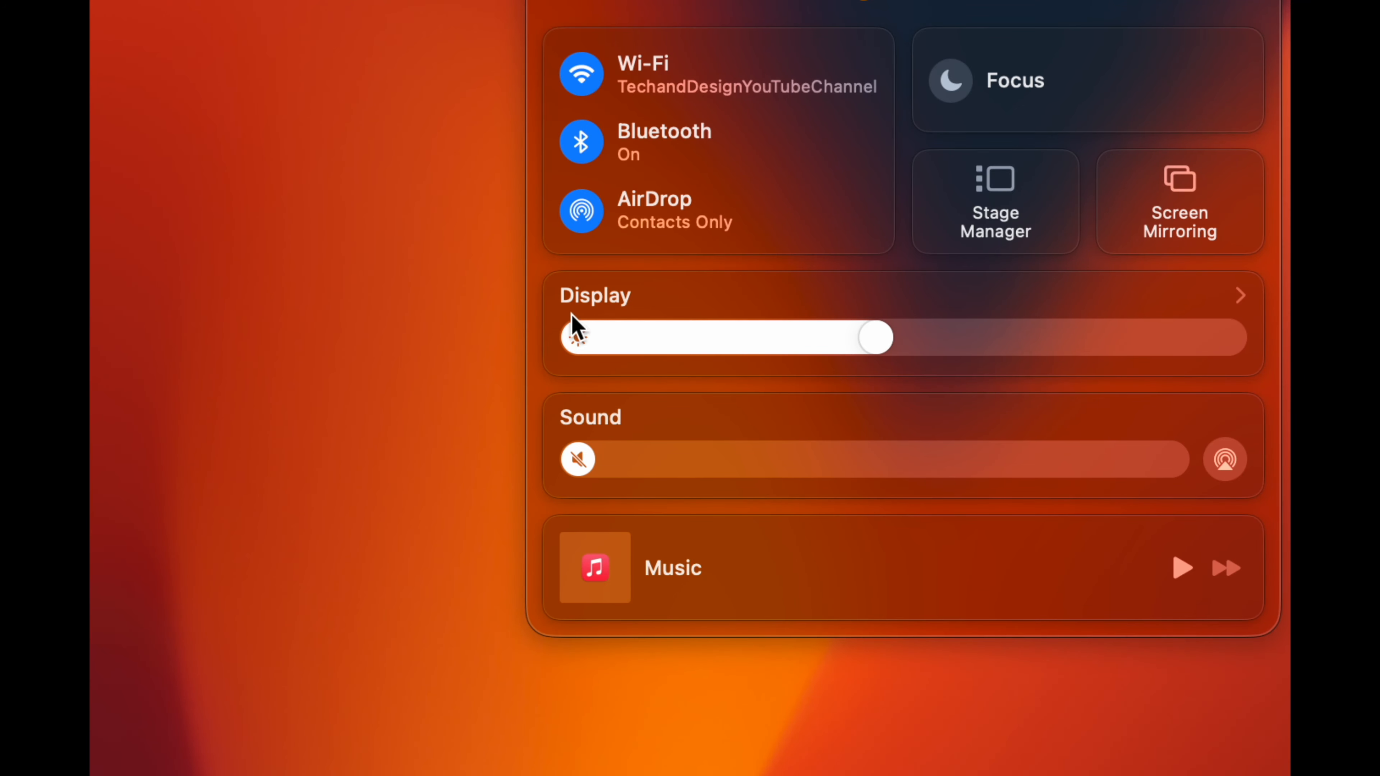
pyautogui.click(308, 259)
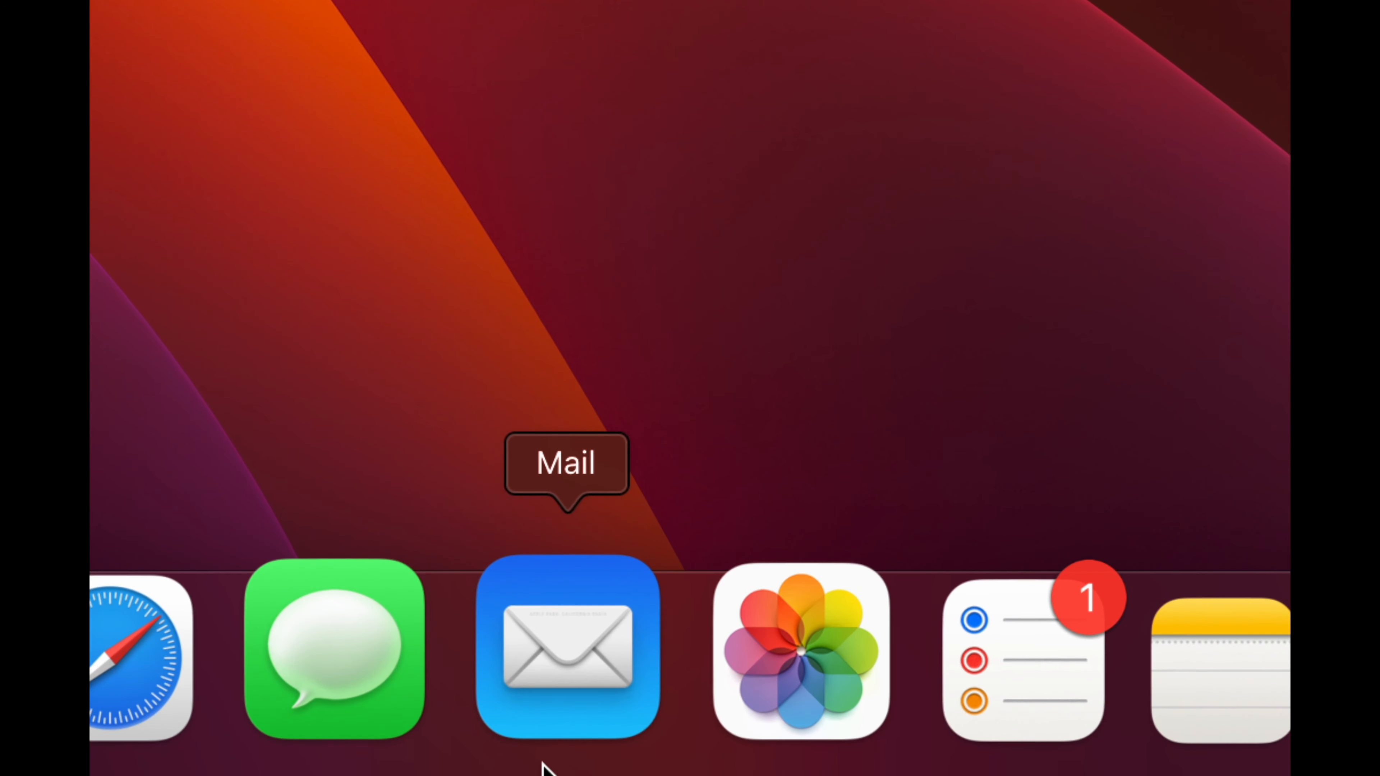
# Switch to Mail, get past its What's New introduction and filter the inbox to unread messages
pyautogui.click(580, 703)
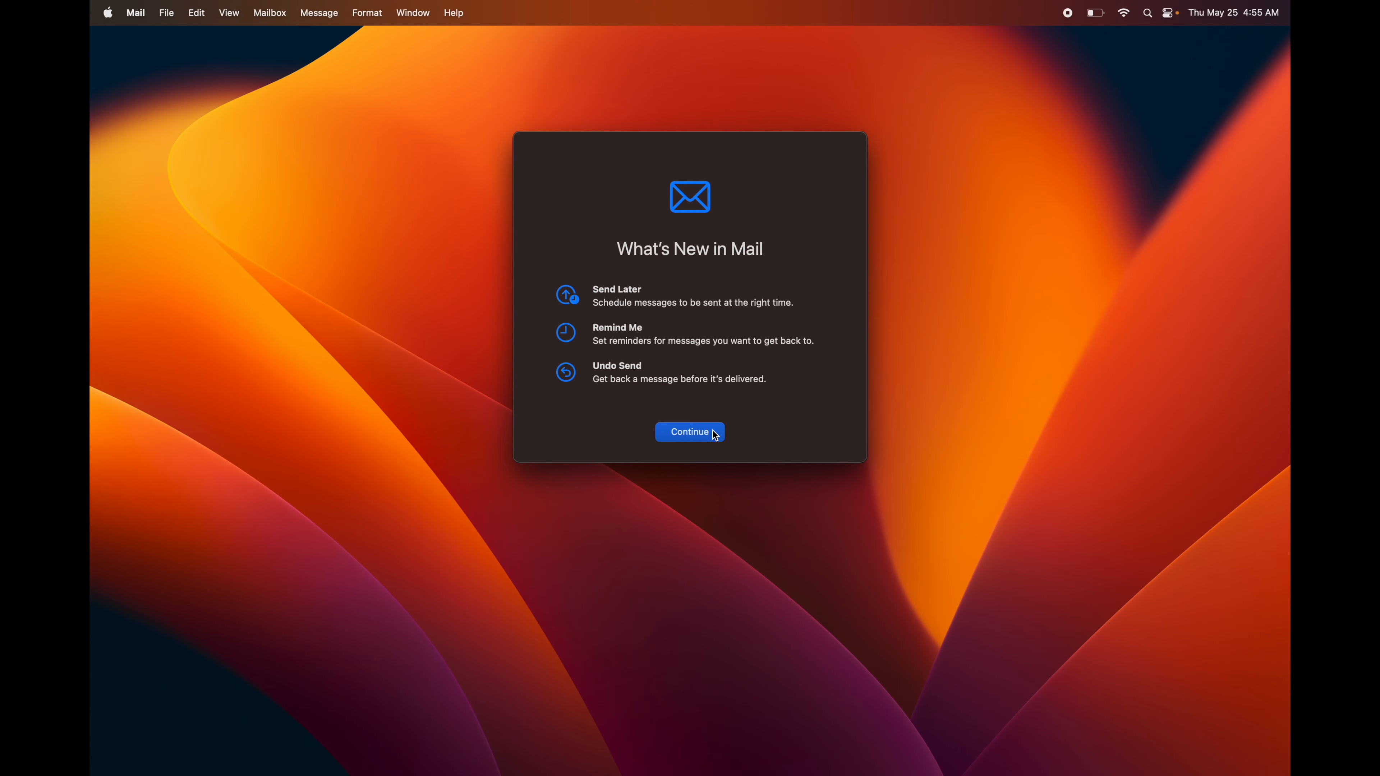
pyautogui.click(699, 436)
pyautogui.click(697, 106)
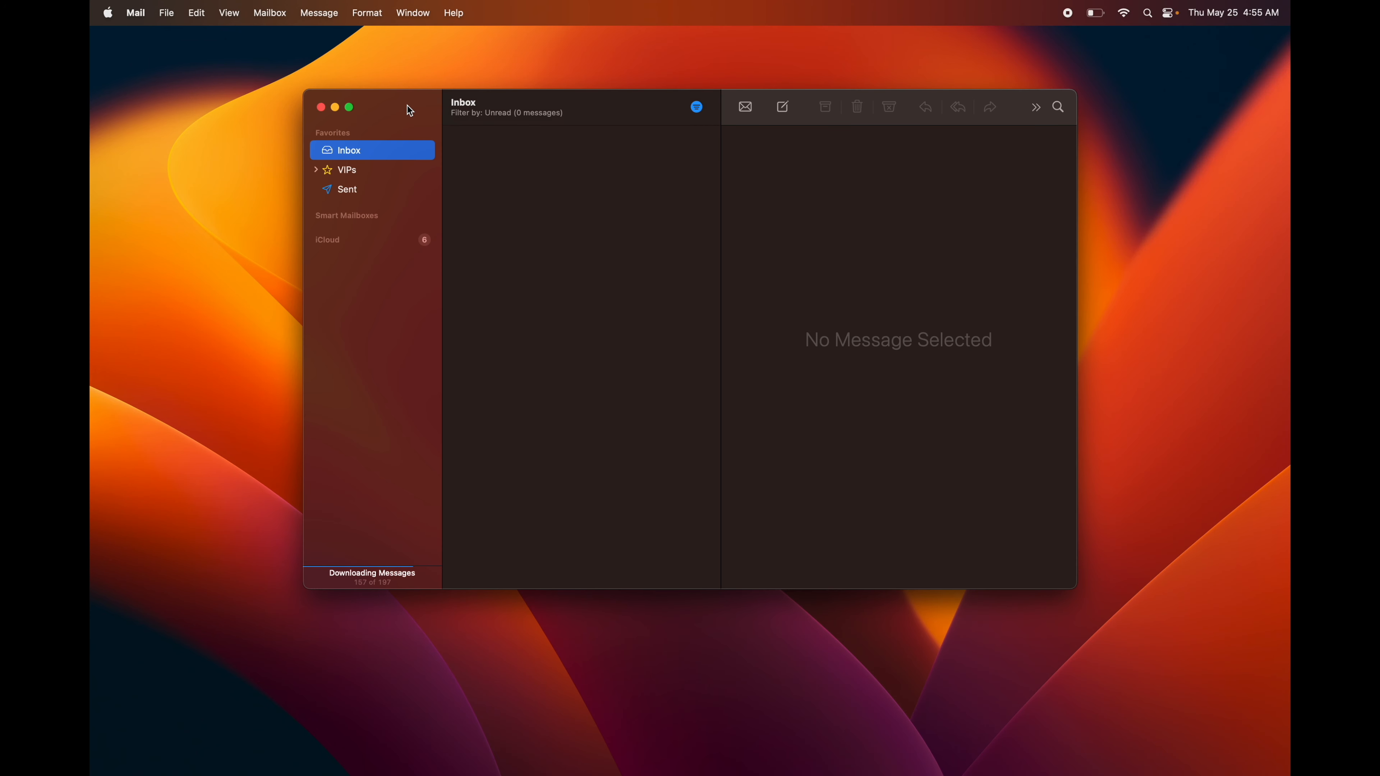
pyautogui.moveTo(409, 111); pyautogui.dragTo(395, 121)
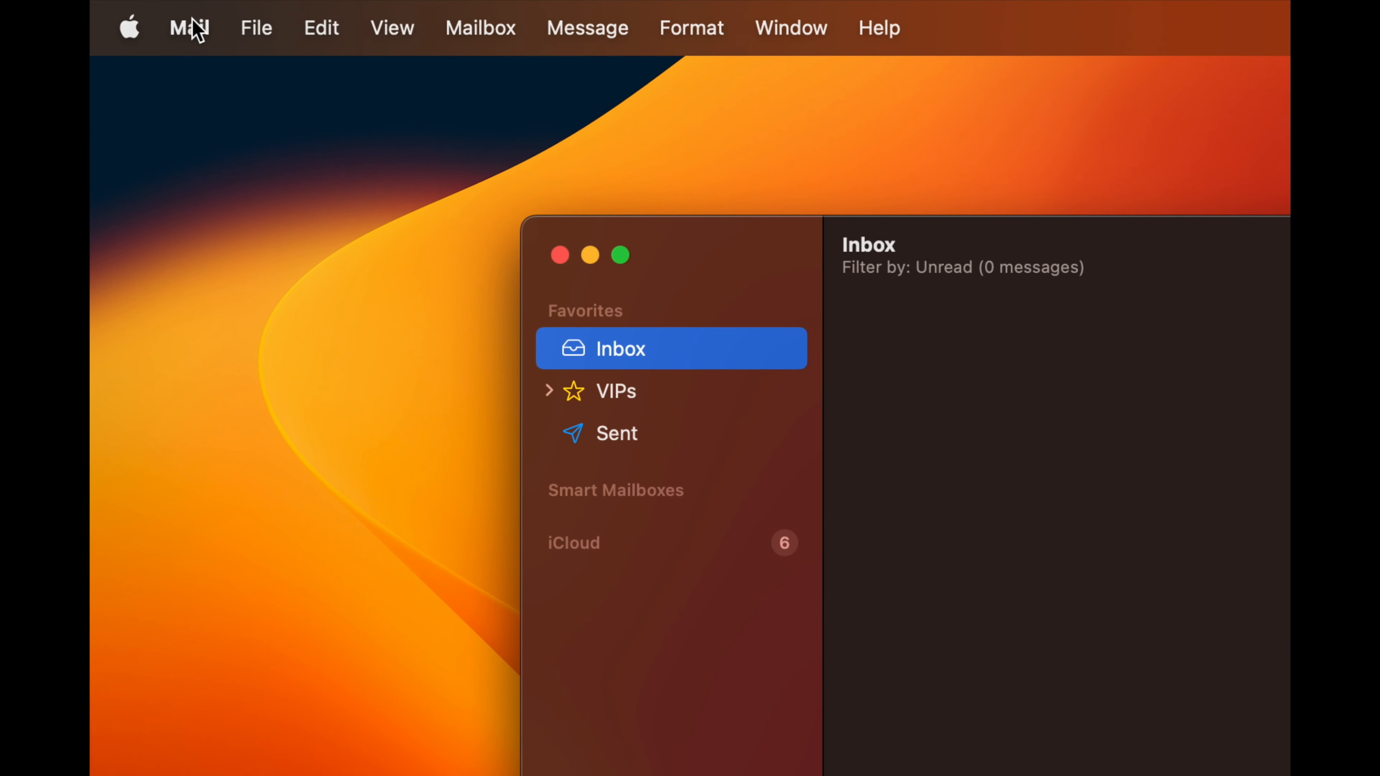
# Start adding a Google account to Mail and sign in with the account password
pyautogui.click(138, 14)
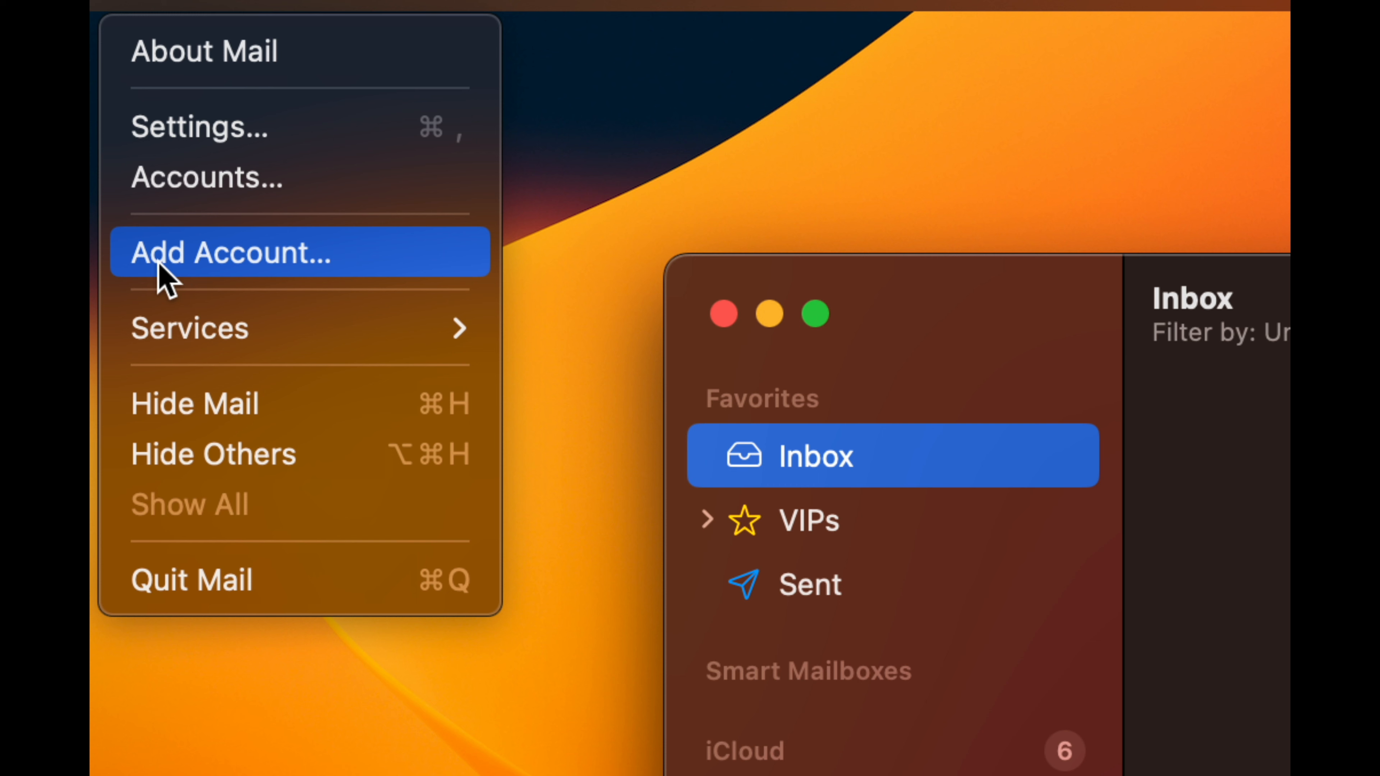
pyautogui.click(172, 269)
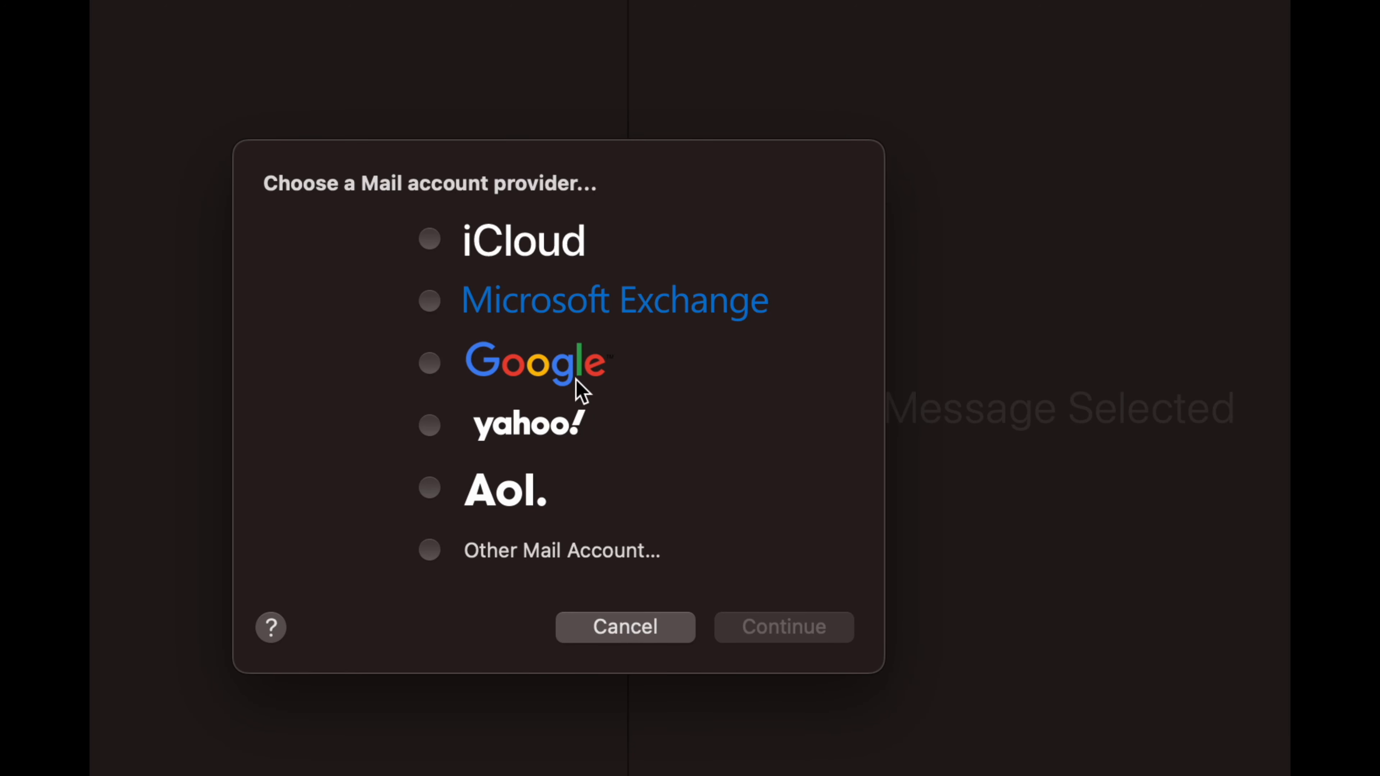
pyautogui.click(431, 365)
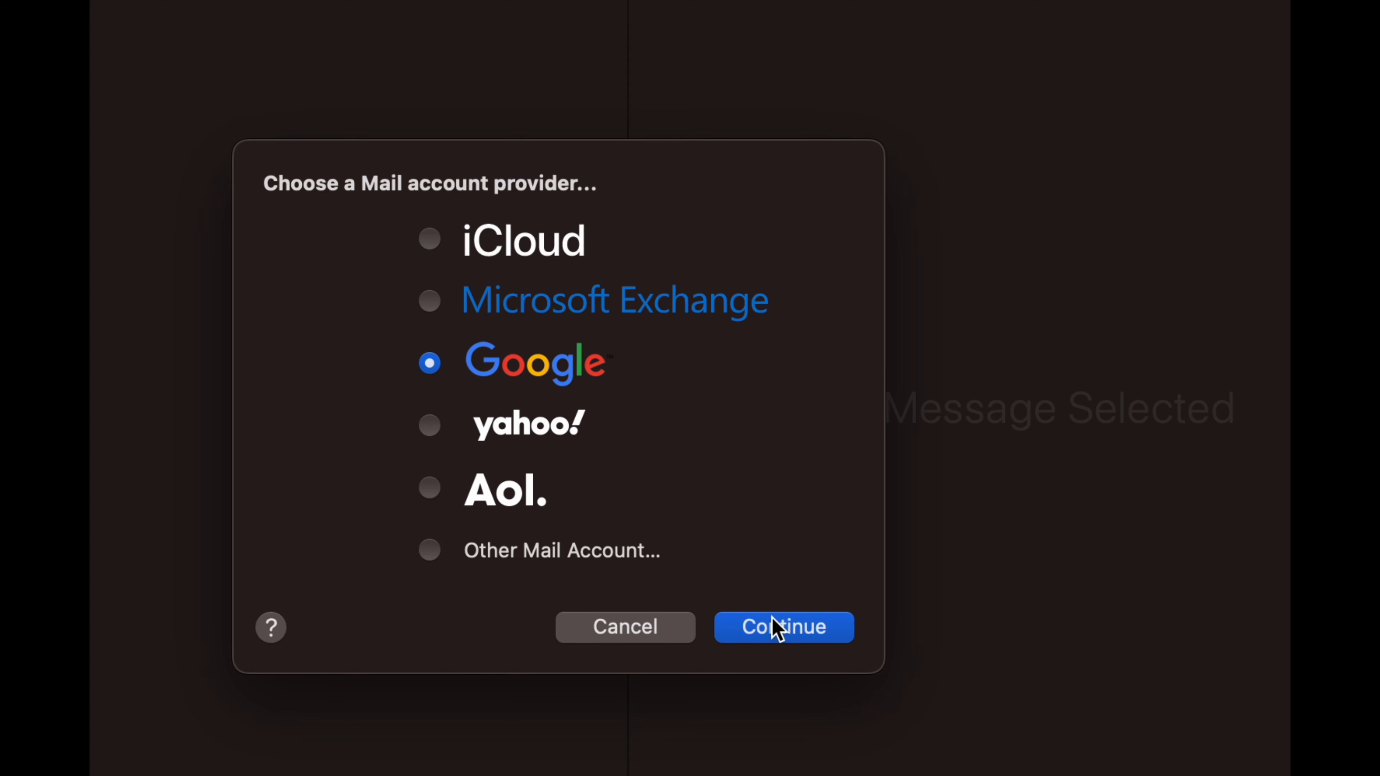
pyautogui.click(778, 631)
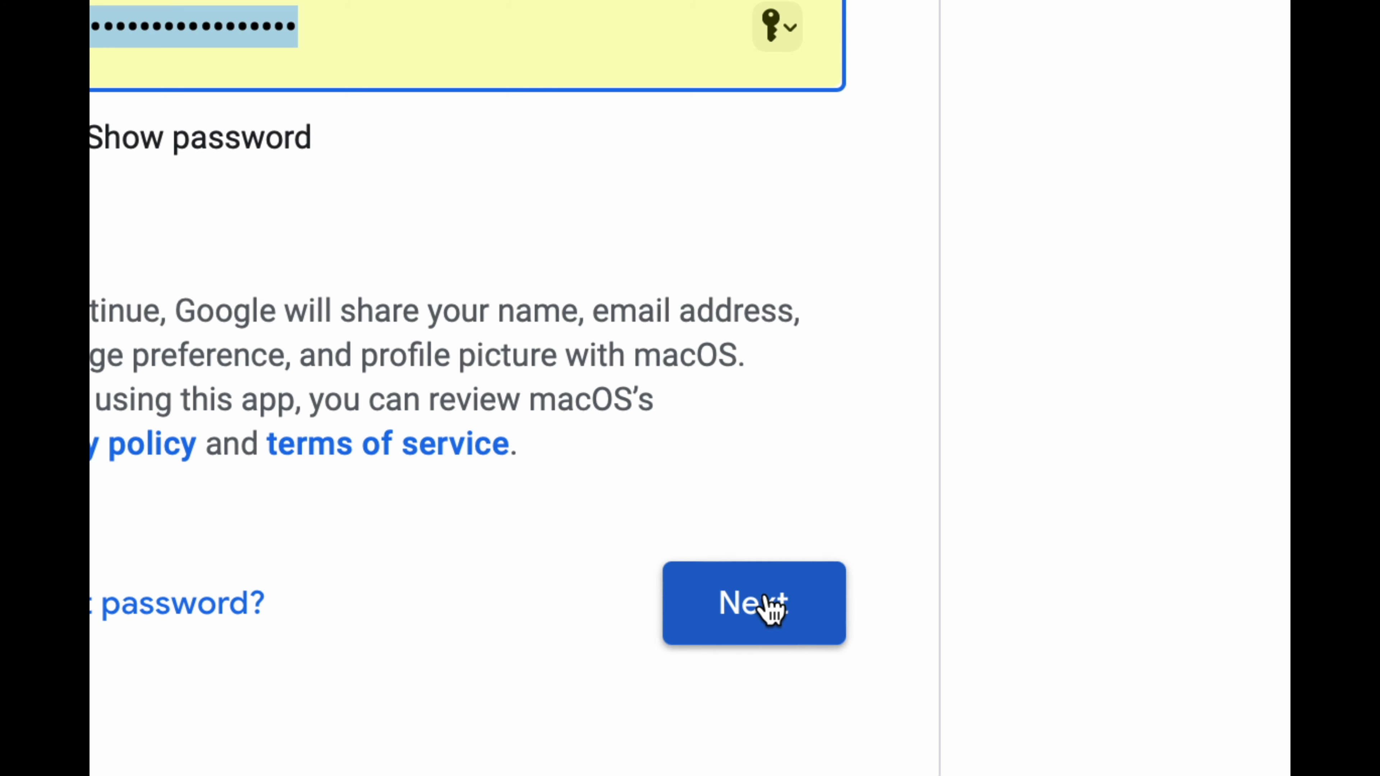
pyautogui.click(767, 599)
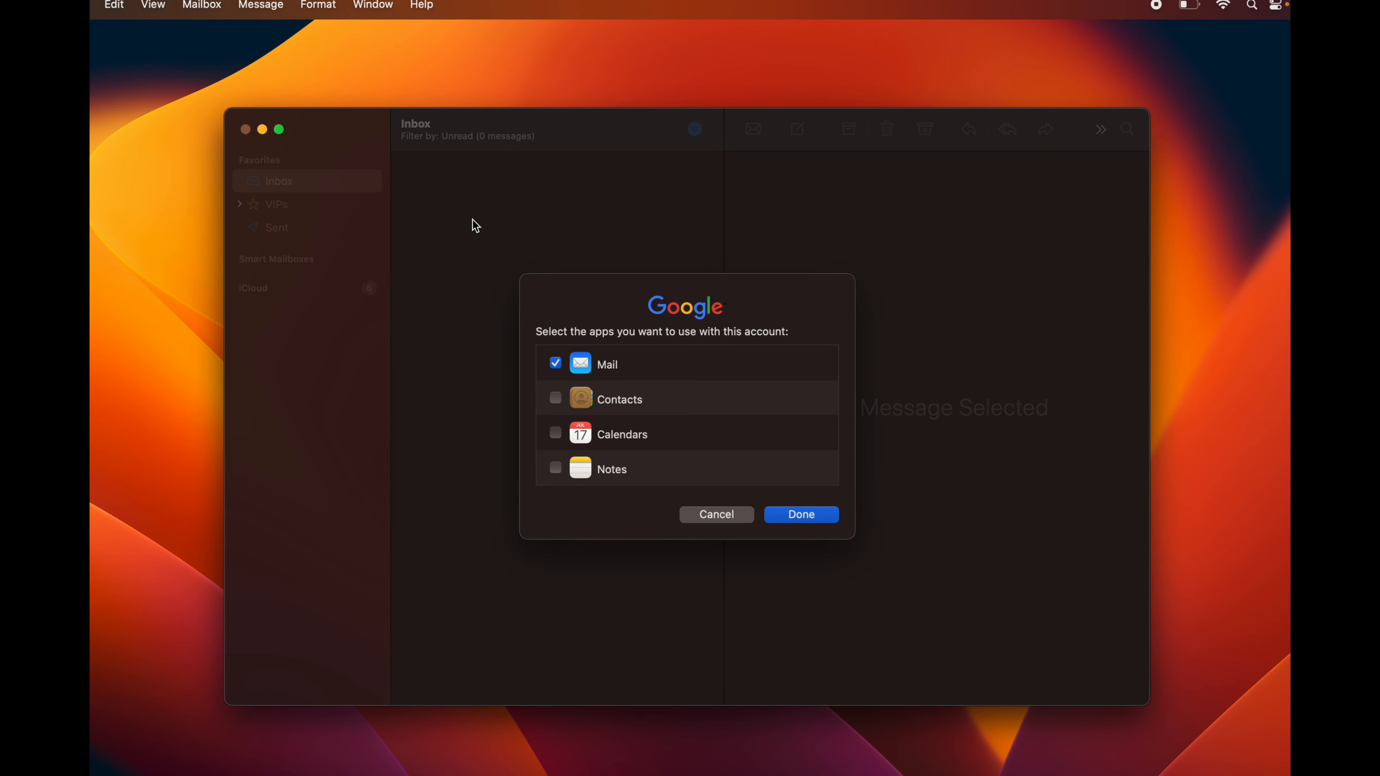